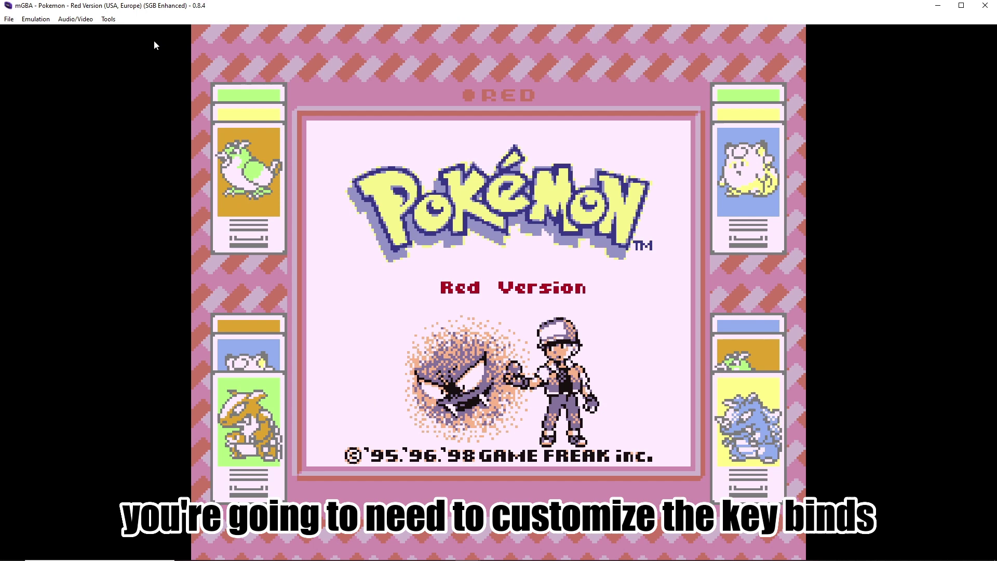
Open the emulator's settings at the keyboard bindings for the game controls
left_click(109, 19)
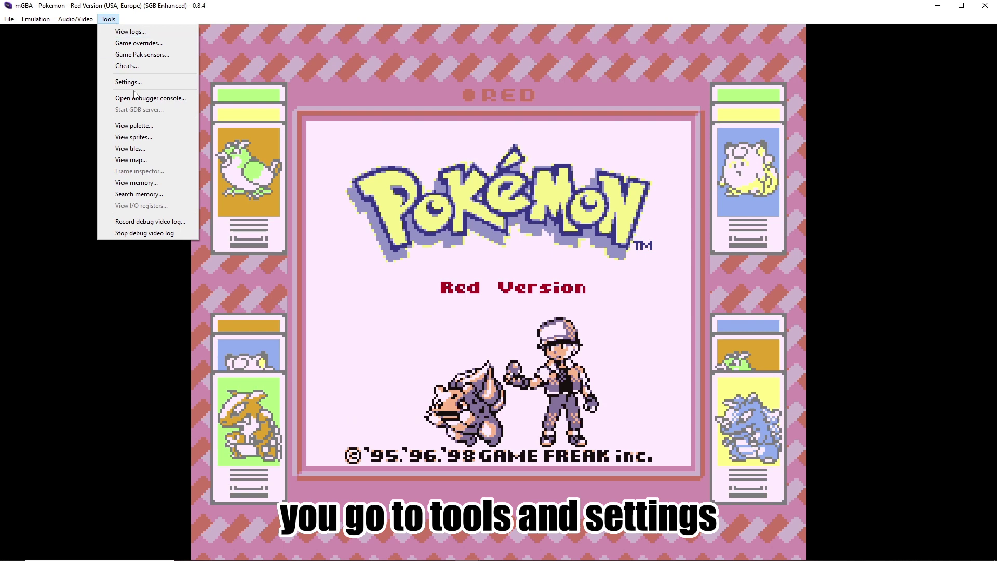
left_click(128, 82)
left_click(377, 227)
left_click(378, 236)
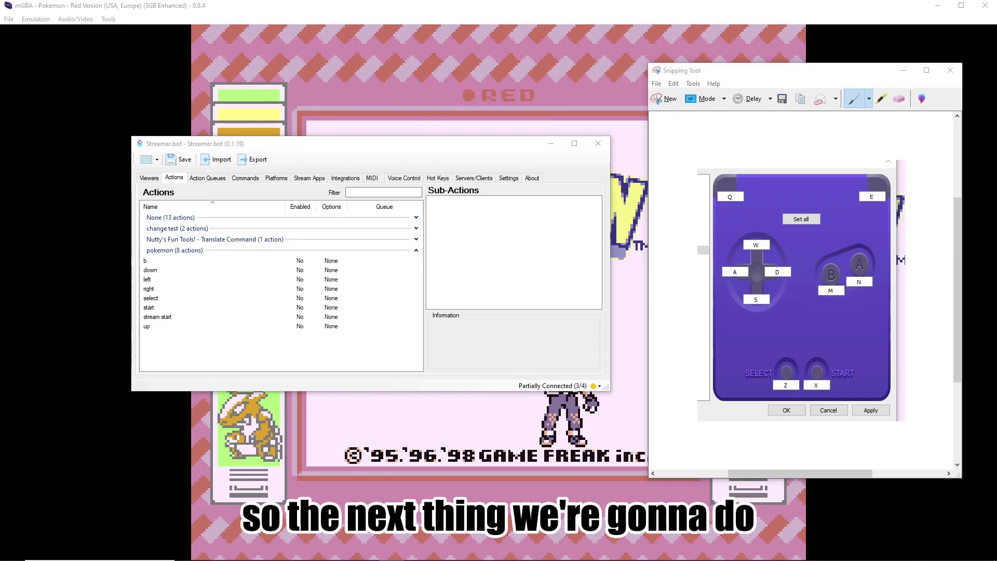
Switch to Streamer.bot and add an action named "a" in the pokemon group
left_click(171, 179)
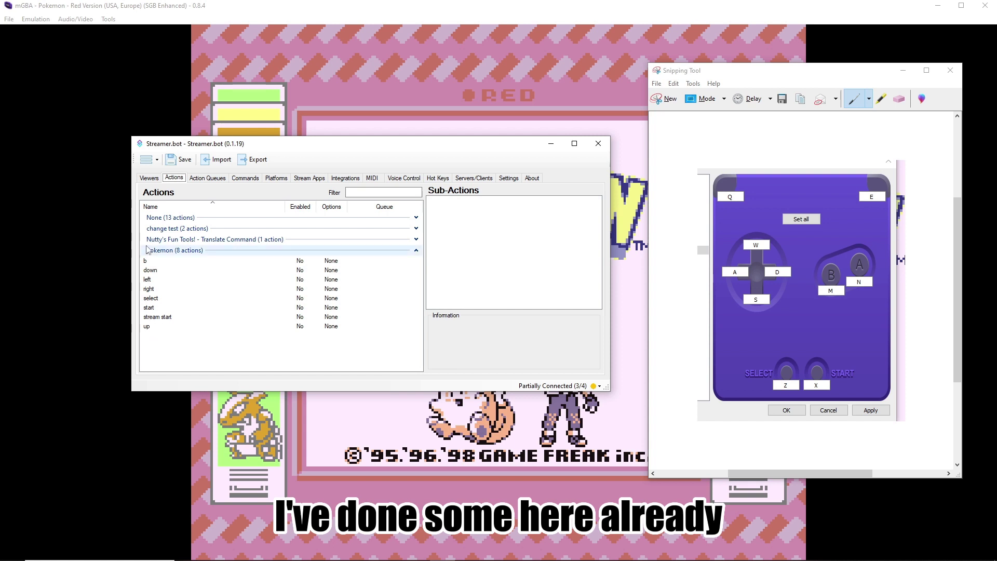
right_click(176, 350)
left_click(190, 353)
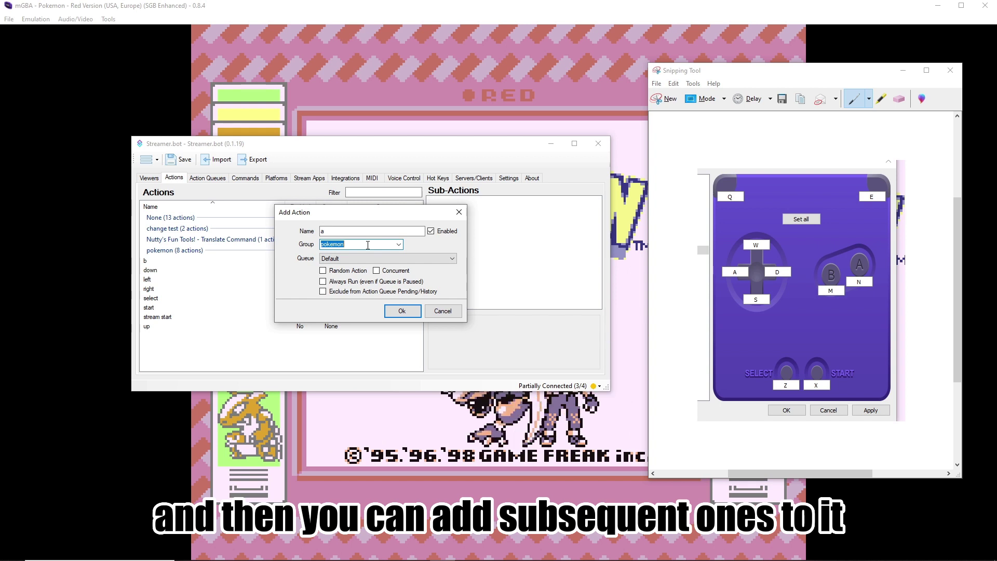
left_click(401, 311)
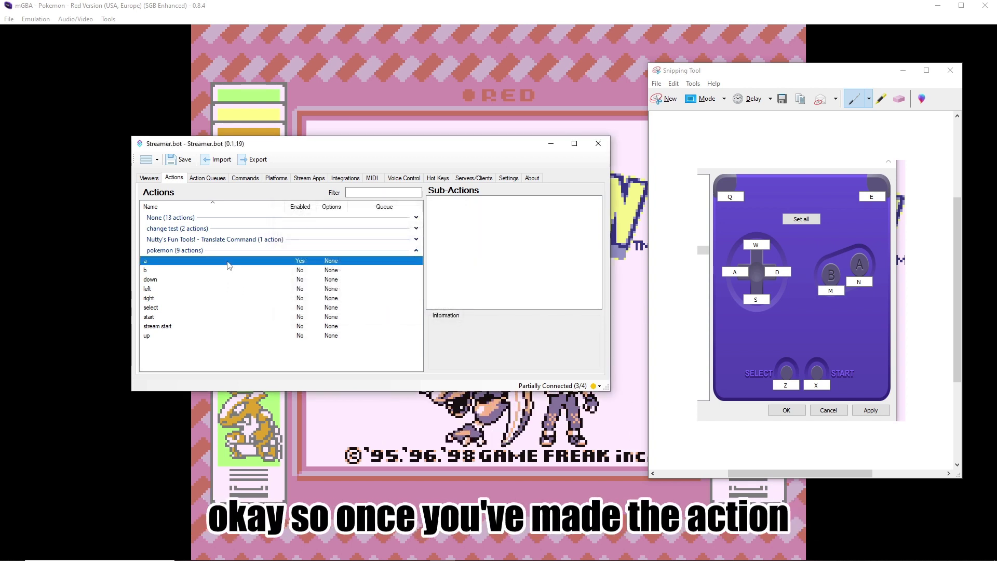
Add a Keyboard Press sub-action with key N to the action "a"
right_click(453, 227)
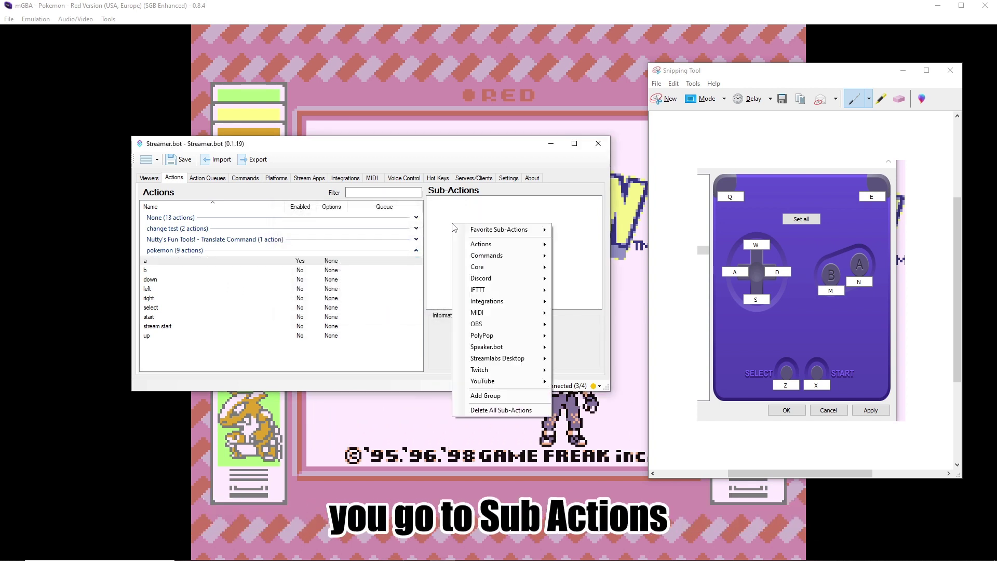
mouse_move(501, 268)
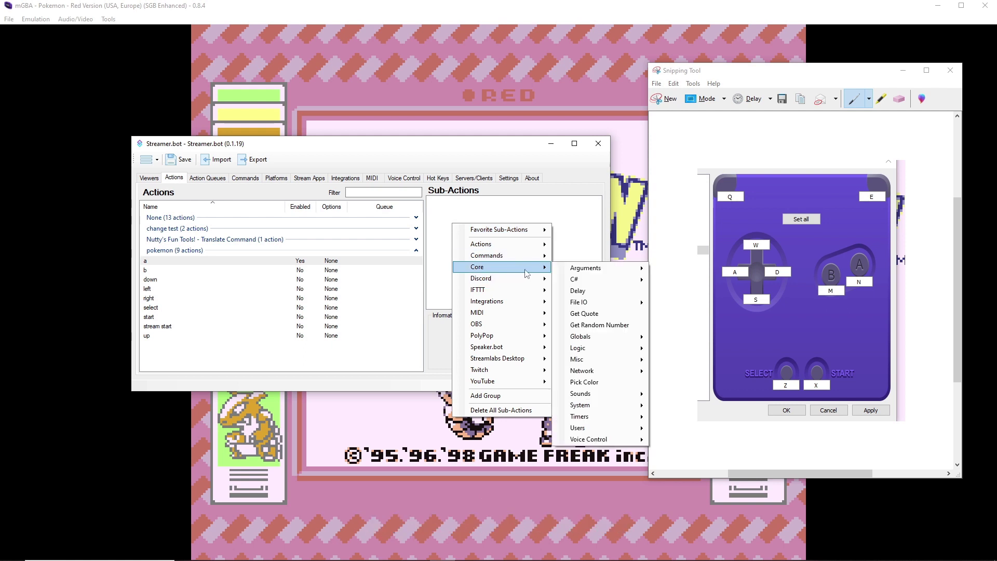
mouse_move(603, 408)
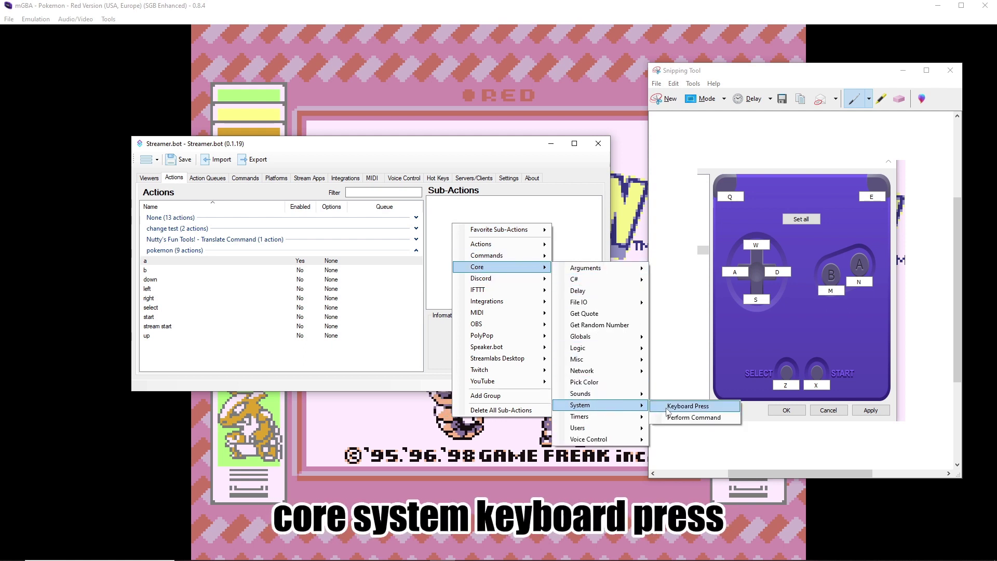
left_click(682, 410)
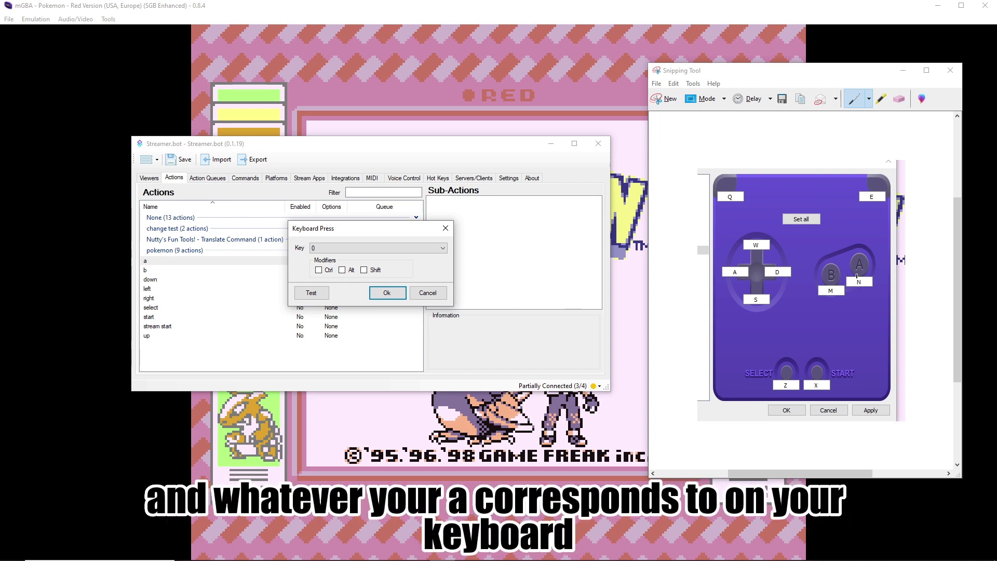
left_click(360, 248)
left_click(342, 413)
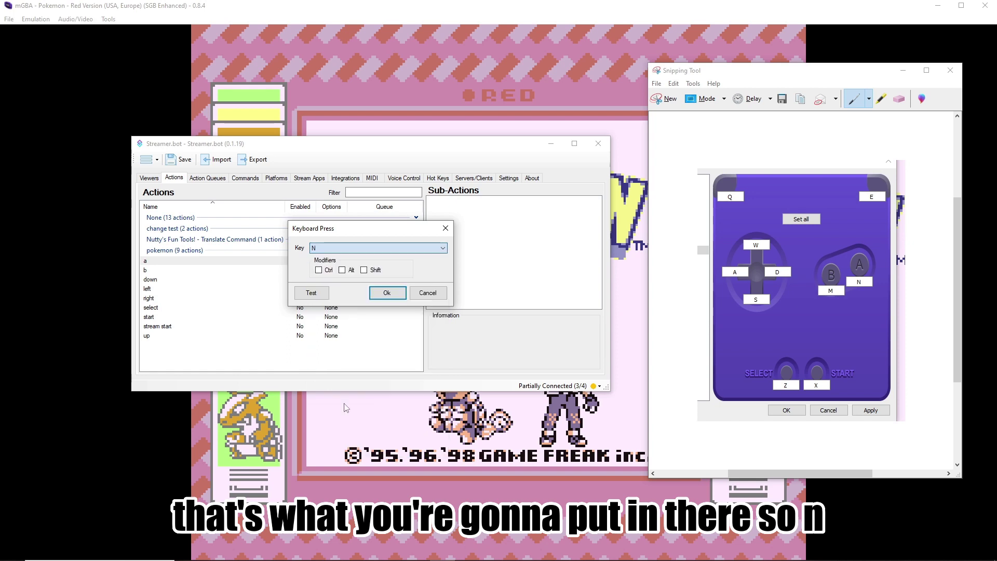
left_click(384, 292)
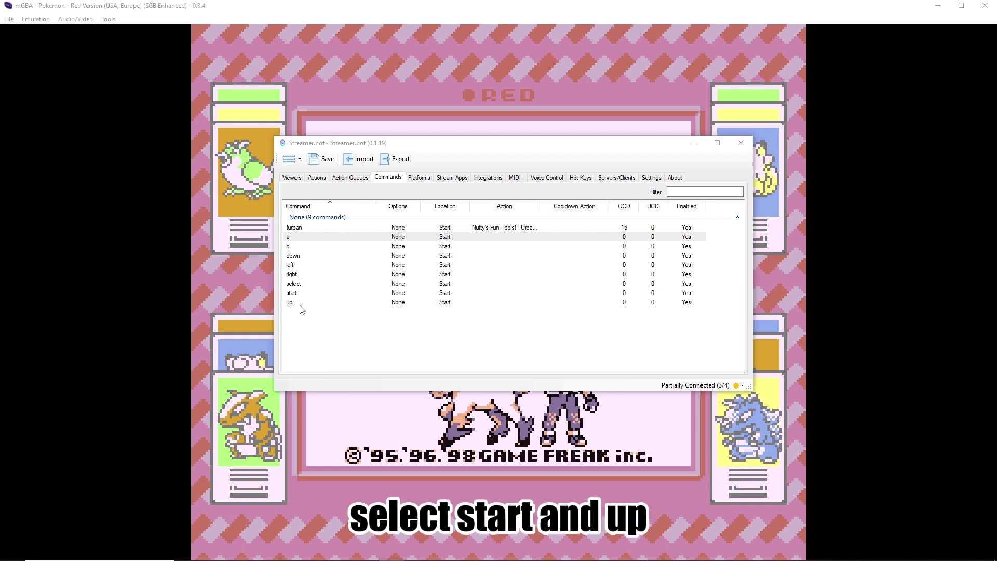
Link the chat command "a" to the pokemon action "a" and assign the command to the group "pokemon"
key("Return")
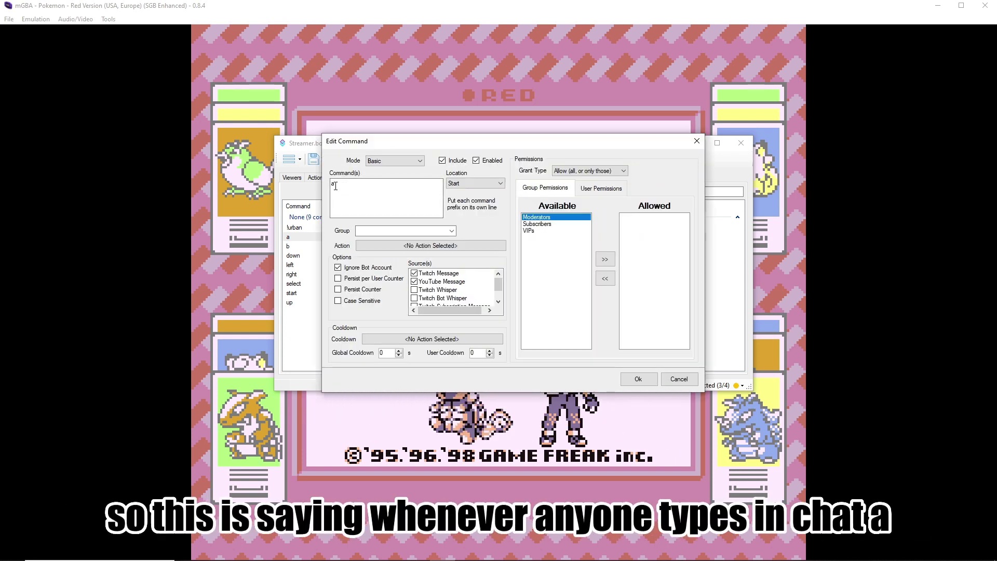
left_click(392, 247)
scroll(468, 289, "down", 4)
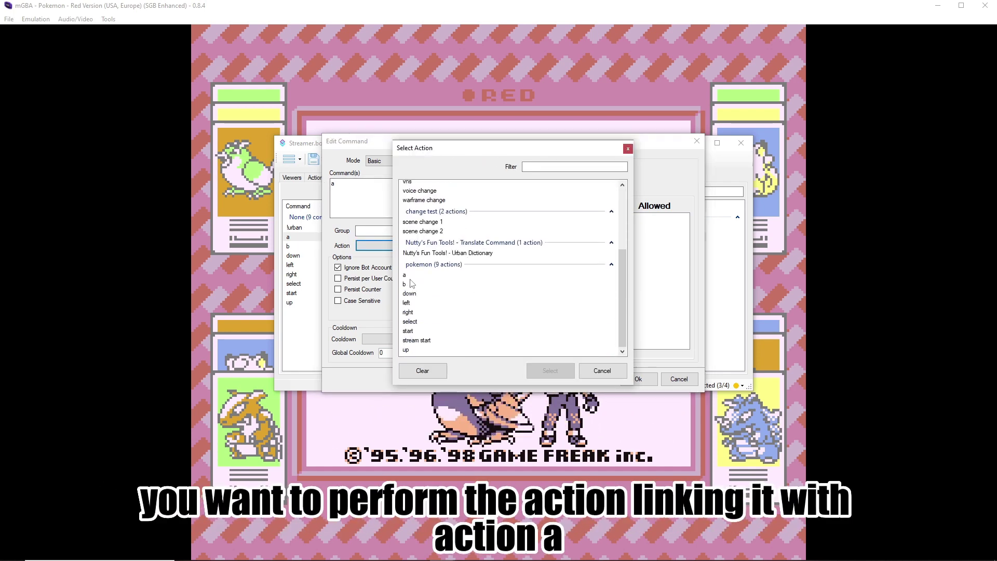
left_click(551, 372)
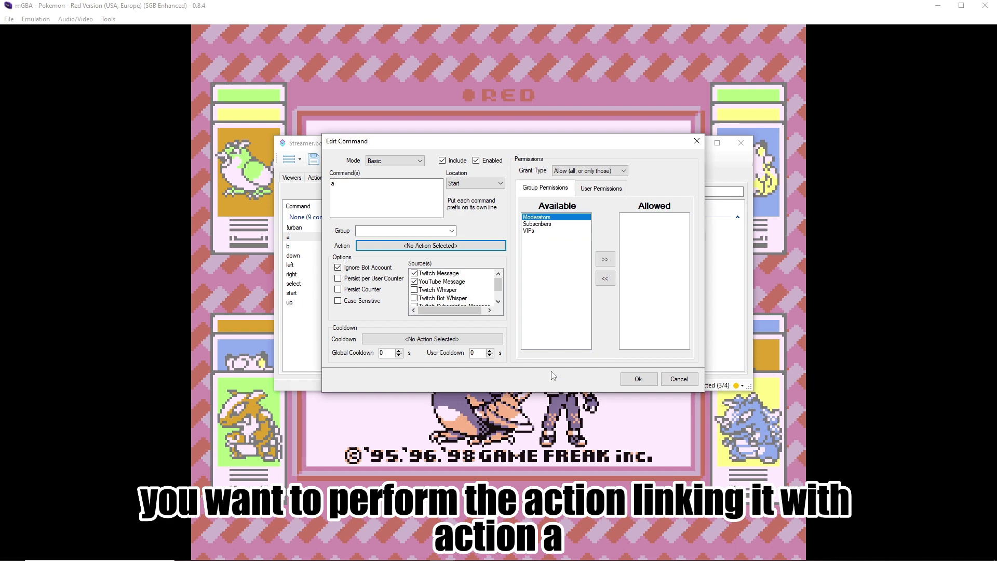
left_click(377, 231)
type("pokemon")
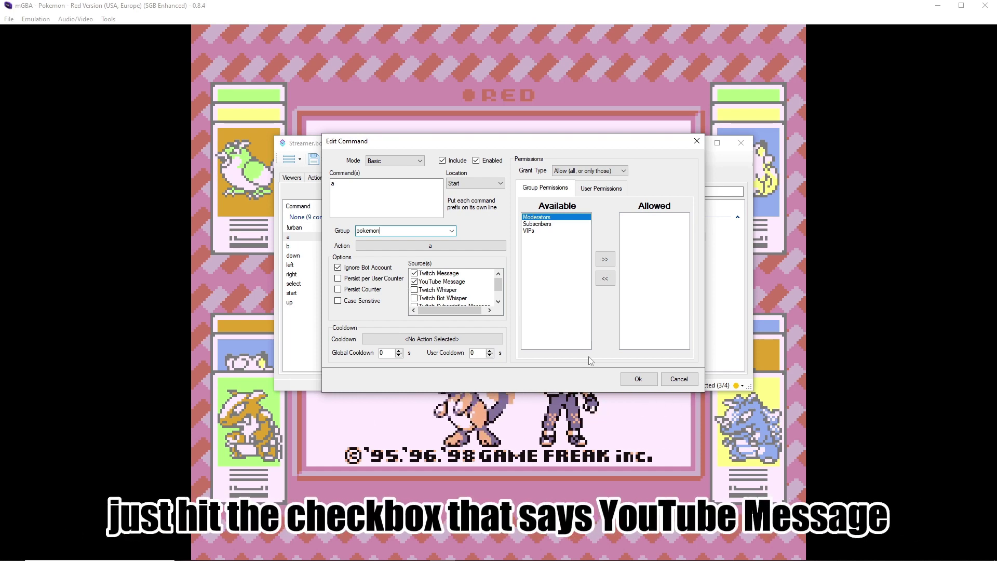
left_click(639, 379)
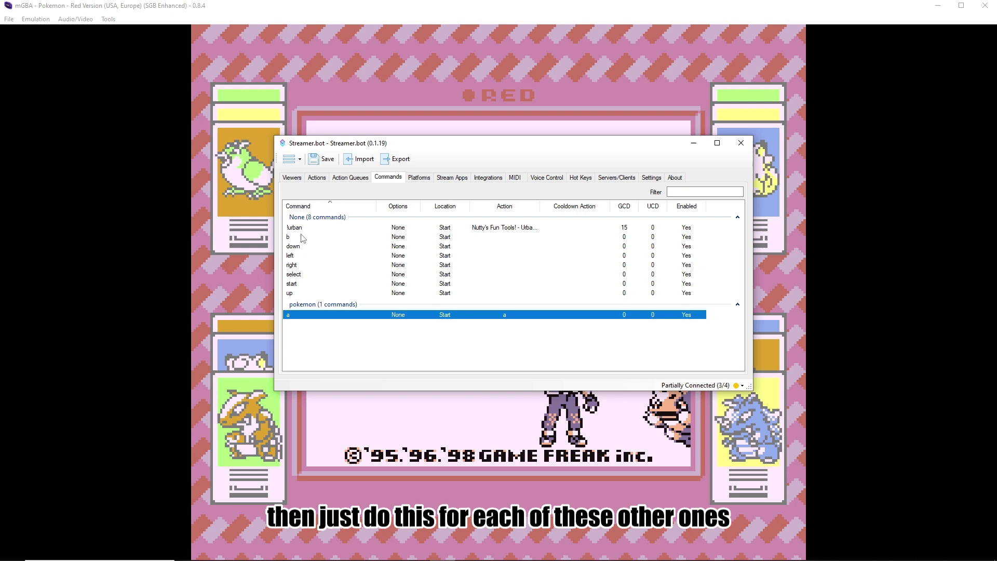
left_click(302, 241)
left_click(303, 247)
left_click(305, 256)
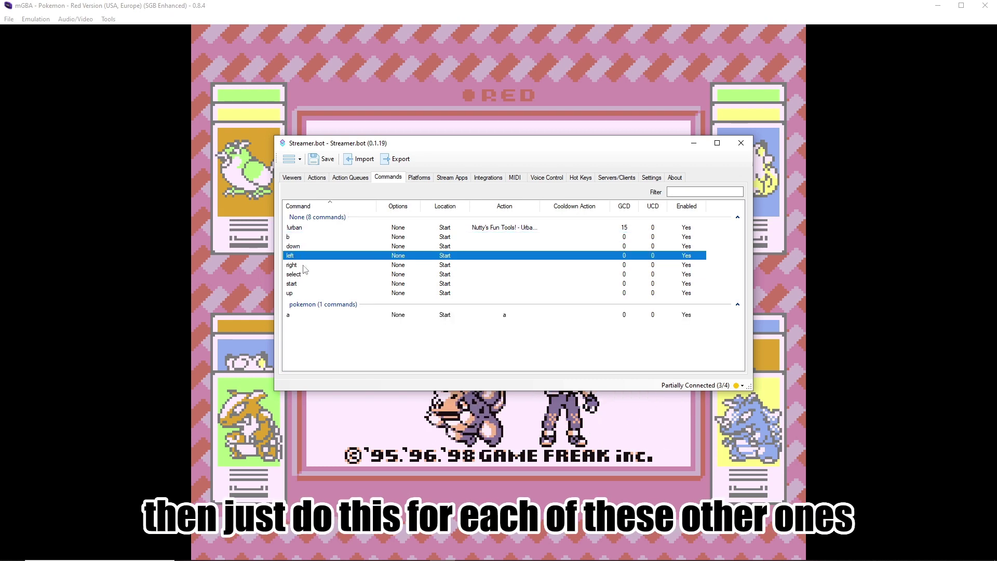
left_click(303, 266)
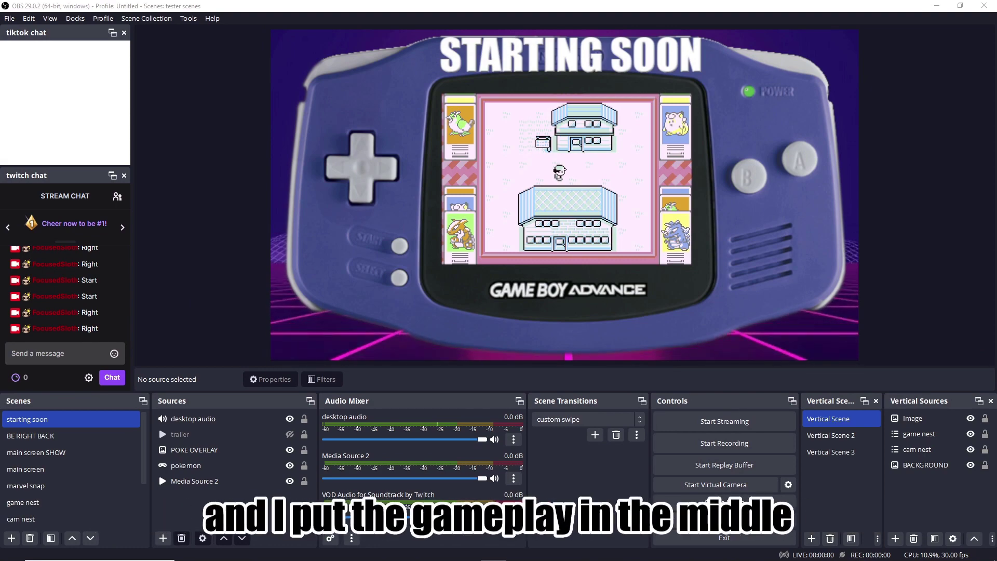
left_click(287, 467)
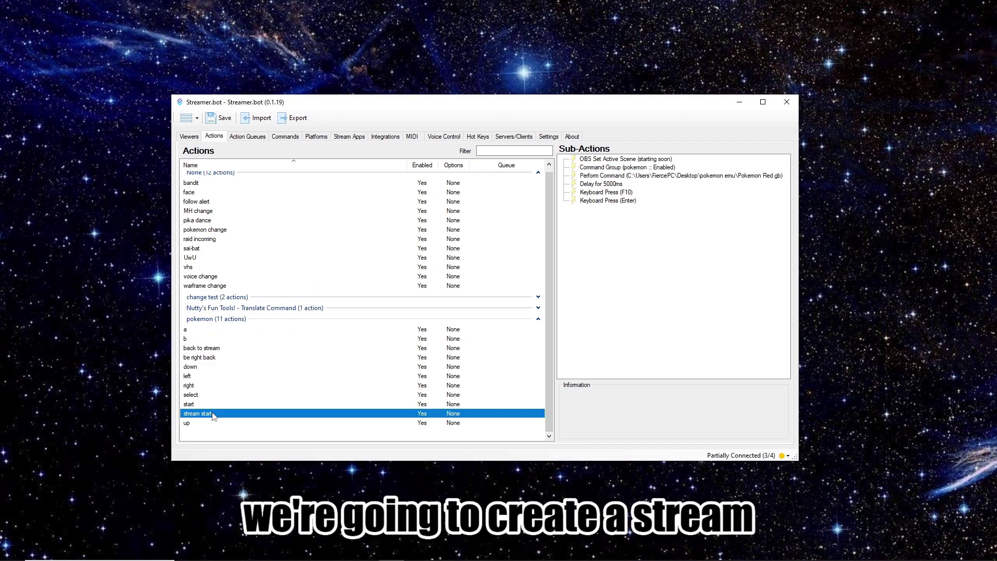
Review the sub-actions of the be right back, back to stream and stream start actions
left_click(210, 358)
left_click(215, 349)
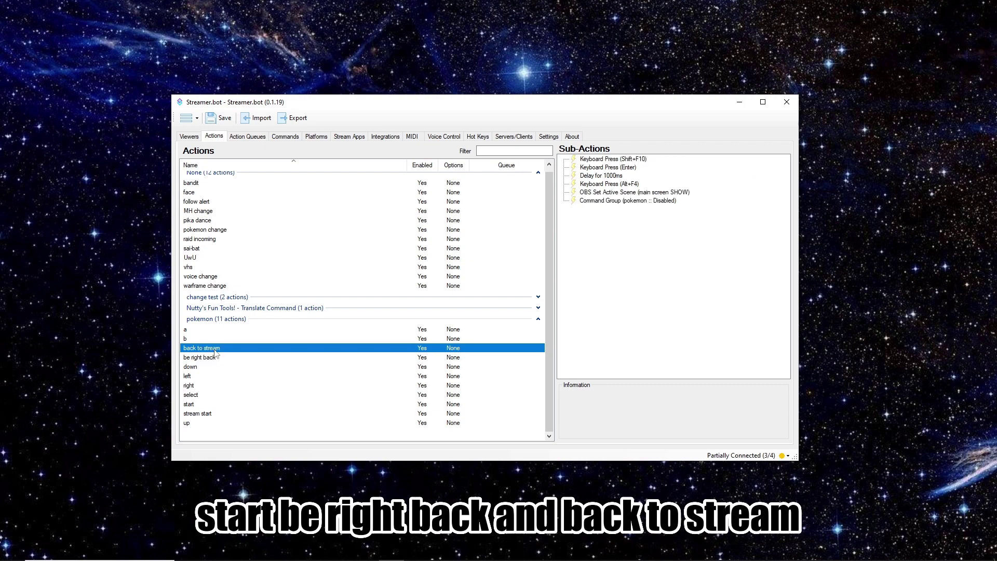
left_click(209, 414)
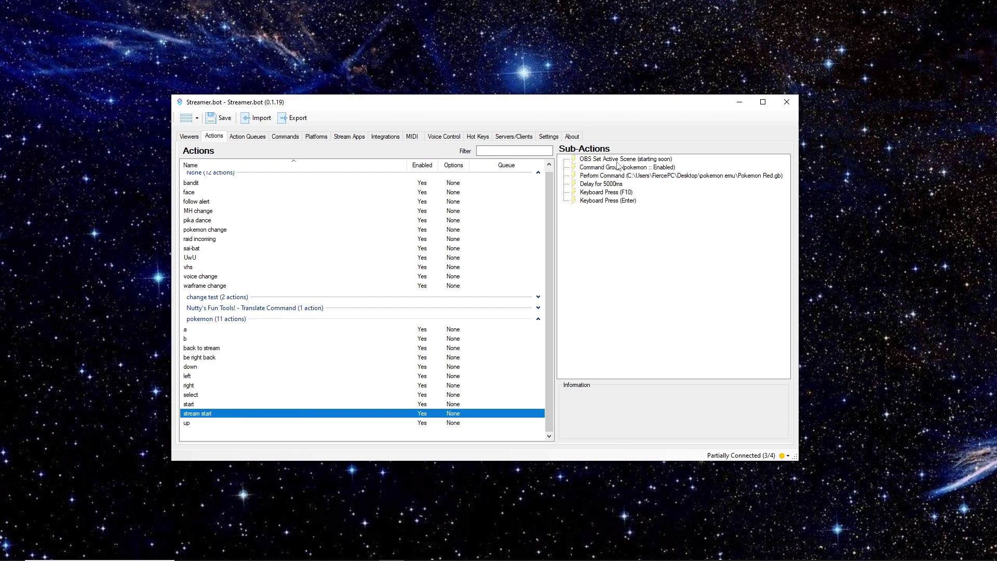
Try adding an OBS Set Active Scene sub-action to the stream start action
left_click(613, 160)
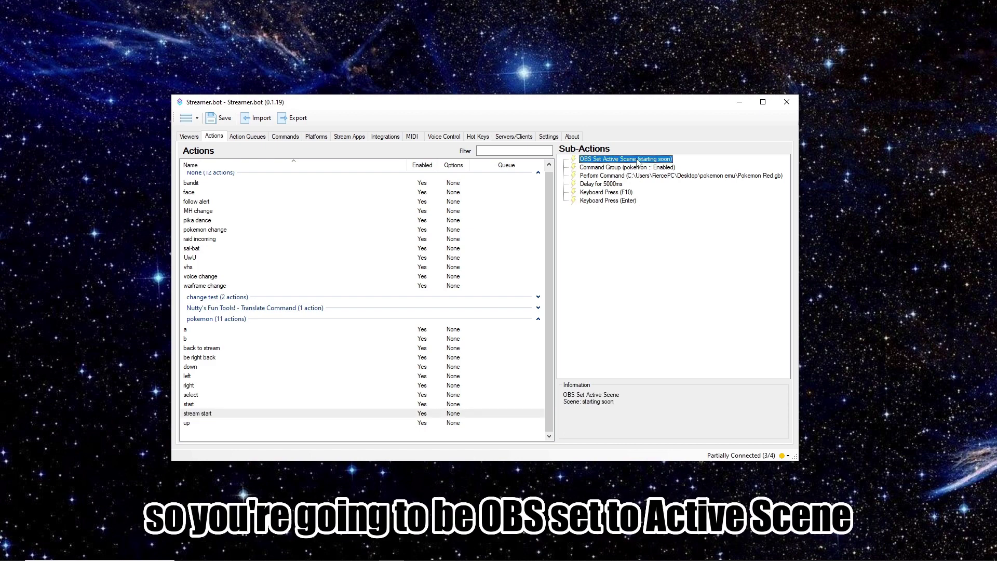
right_click(625, 232)
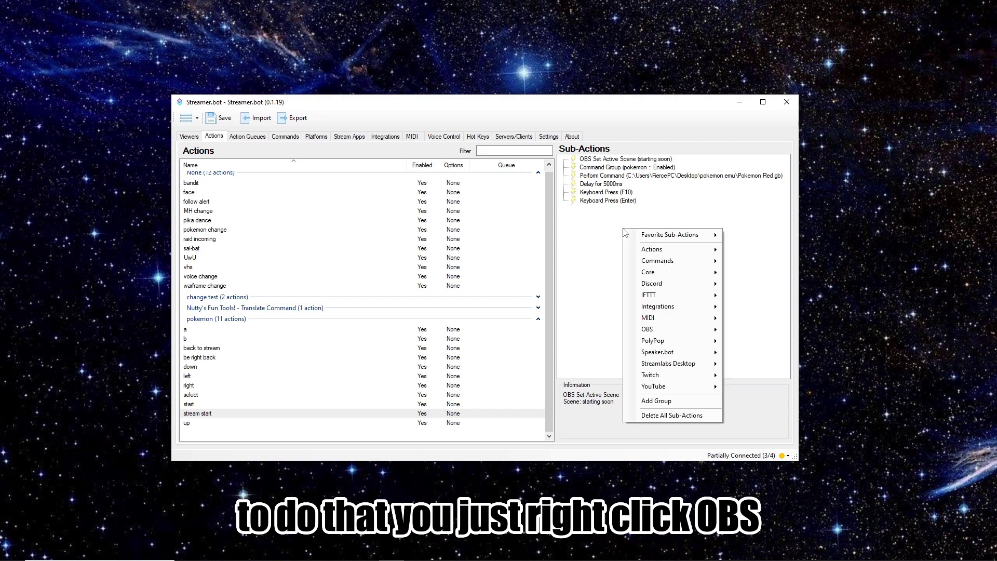
mouse_move(674, 332)
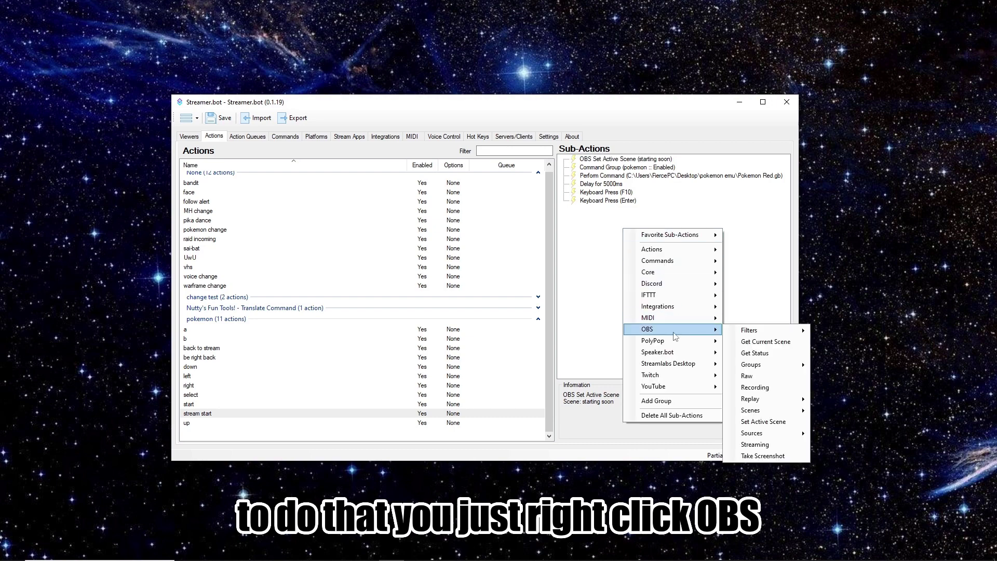
left_click(773, 425)
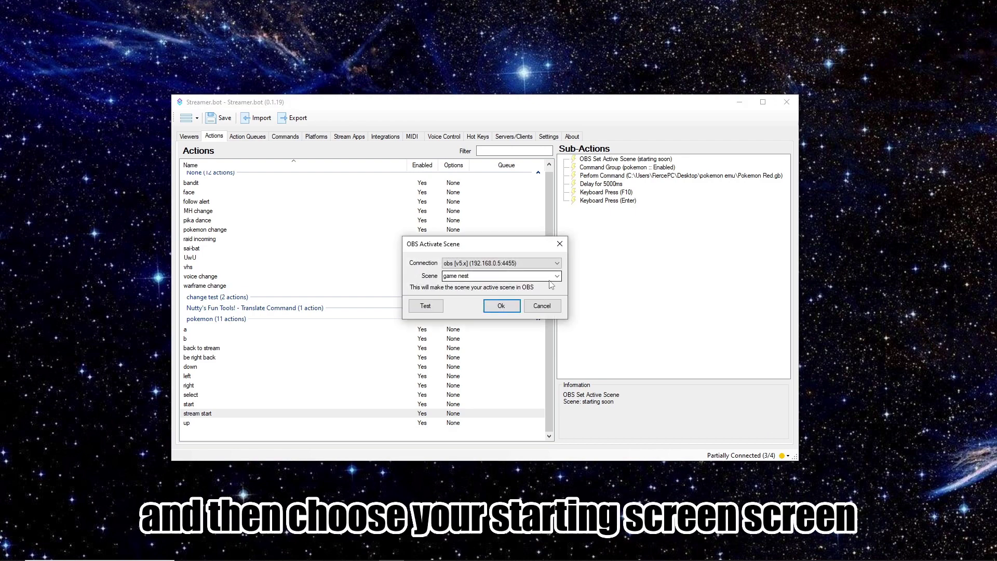
key("Escape")
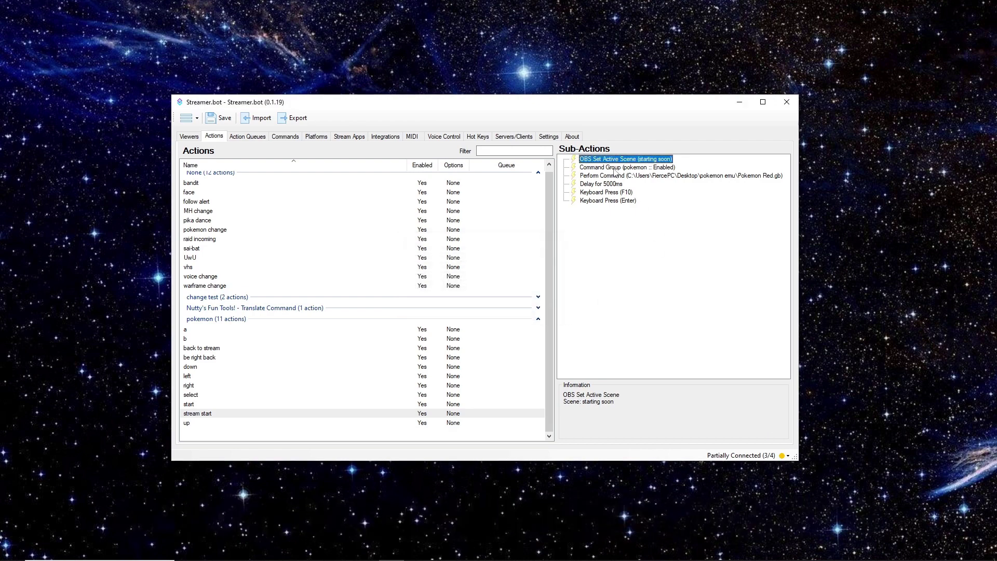
Try adding a Set Command Group State sub-action to stream start, with group pokemon and state Enabled
left_click(615, 168)
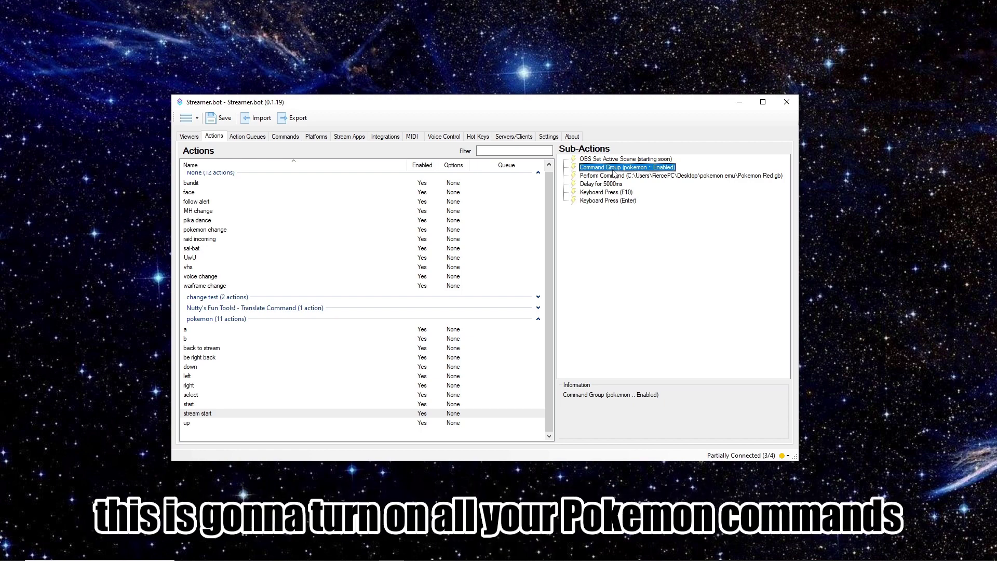
right_click(602, 246)
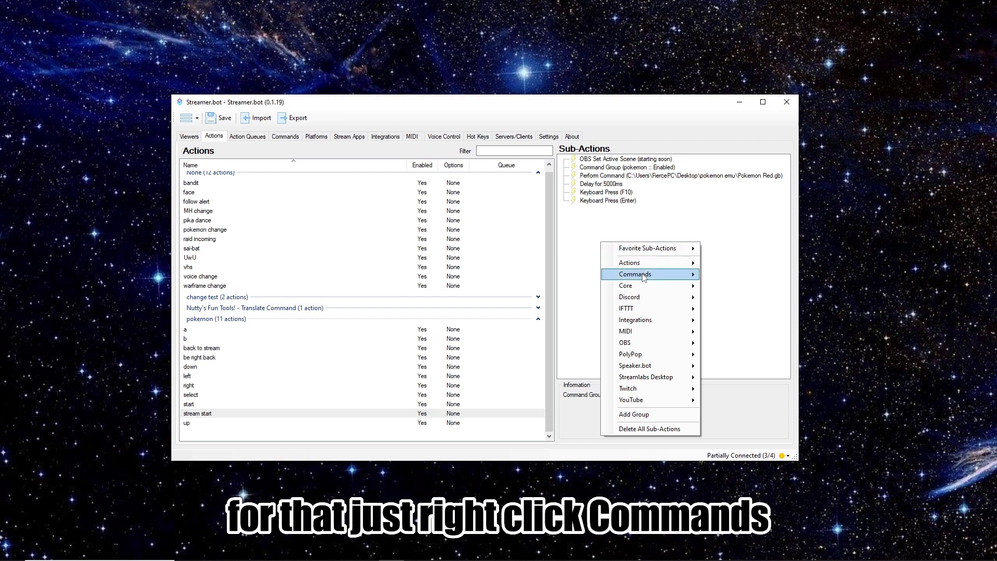
mouse_move(644, 278)
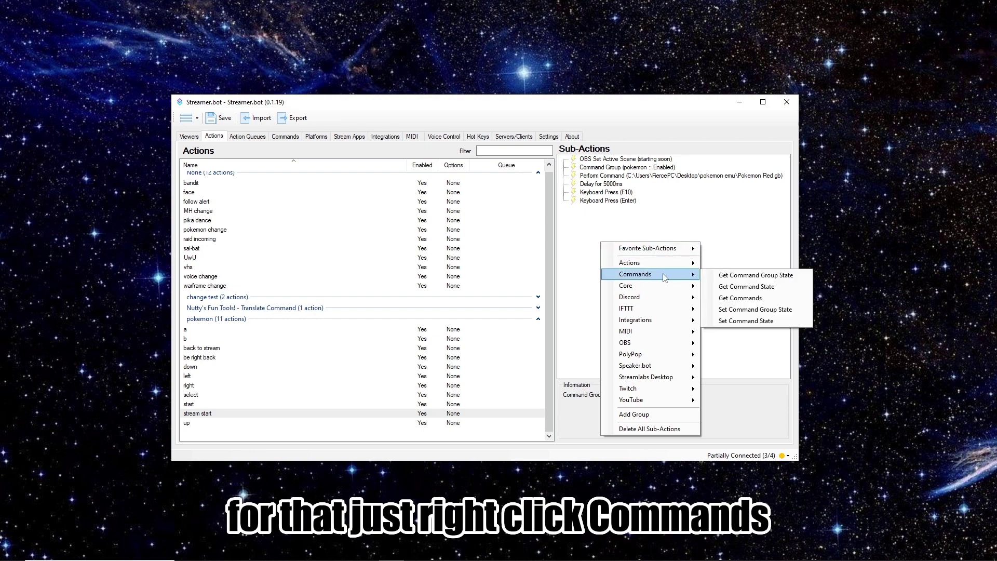
left_click(750, 311)
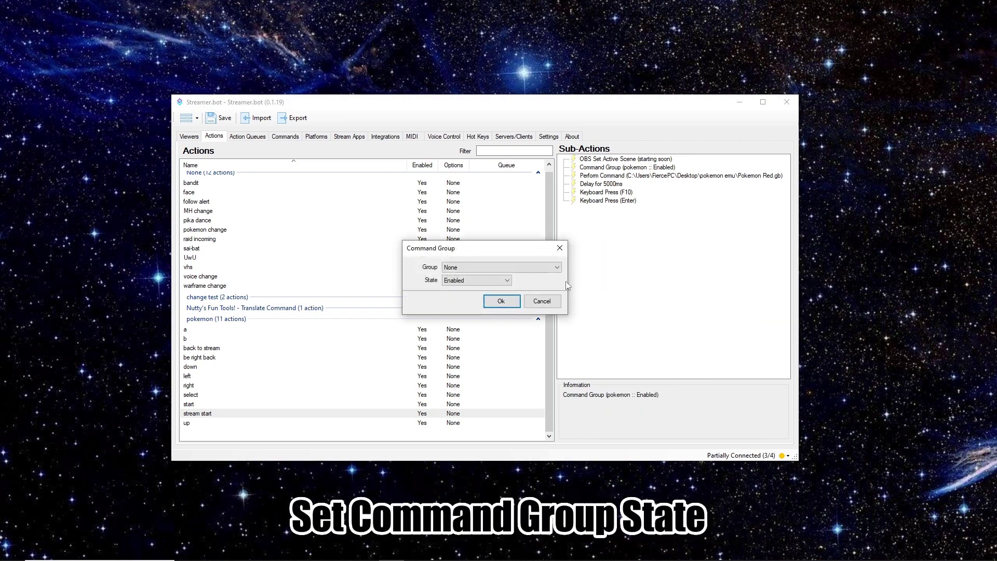
left_click(541, 267)
left_click(487, 285)
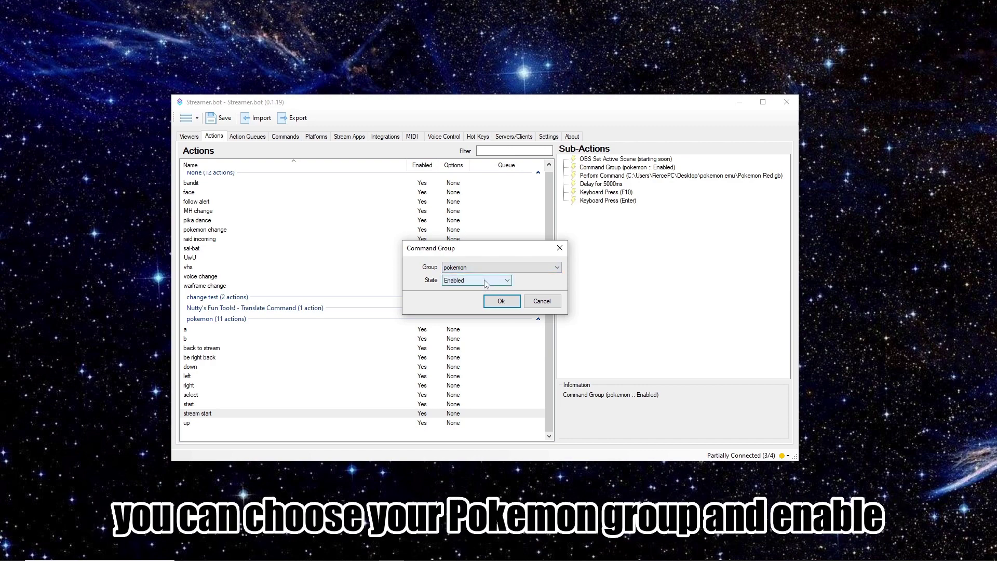
left_click(501, 302)
Try adding a Perform Command sub-action to stream start that runs Pokemon Red.gb from the pokemon emu folder
left_click(629, 177)
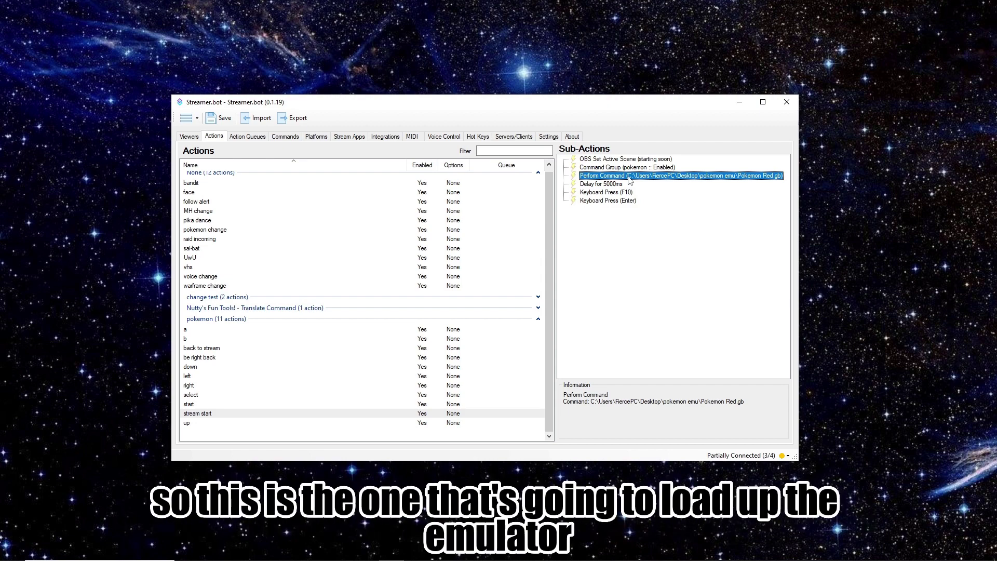
left_click(601, 229)
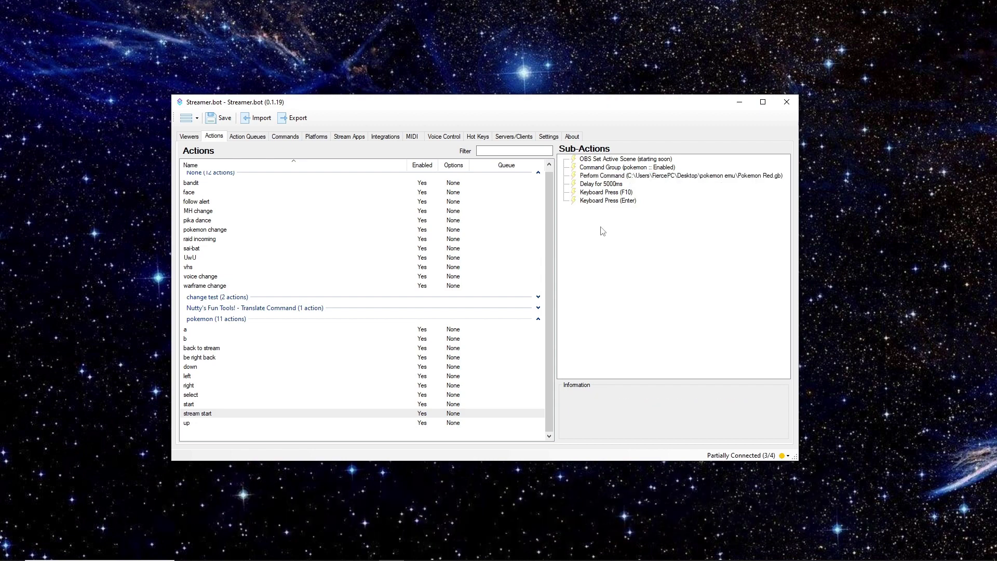
right_click(602, 227)
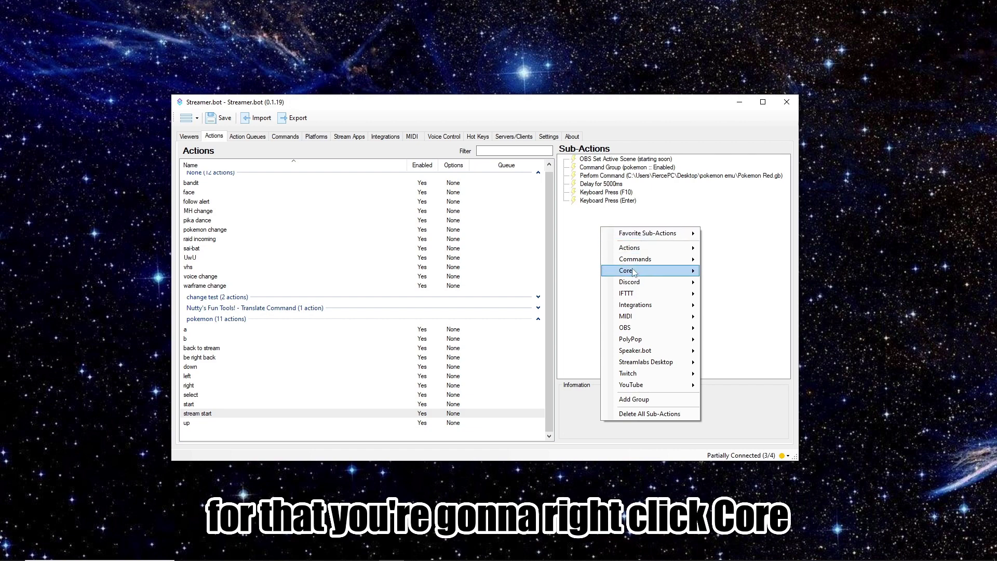
mouse_move(629, 271)
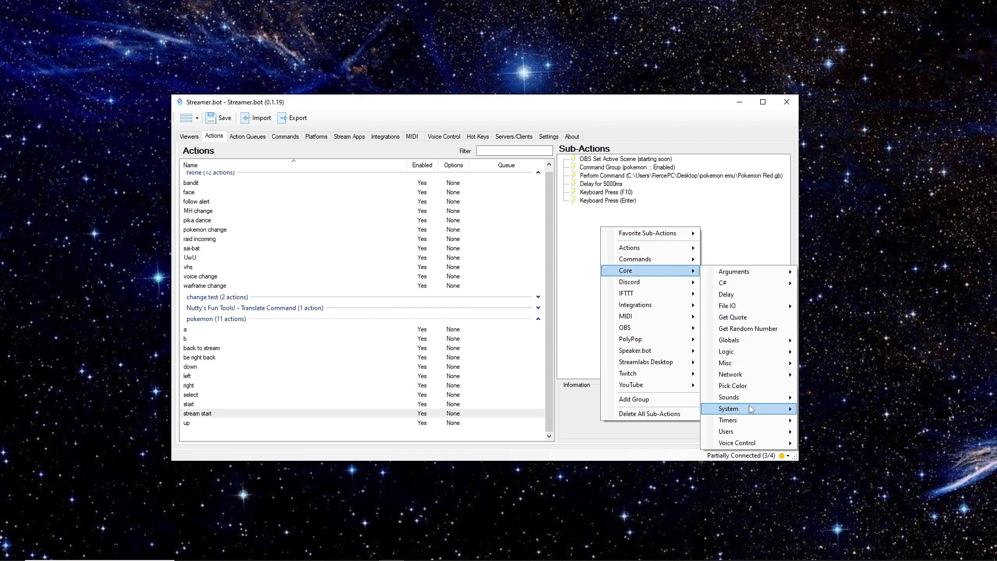
mouse_move(751, 411)
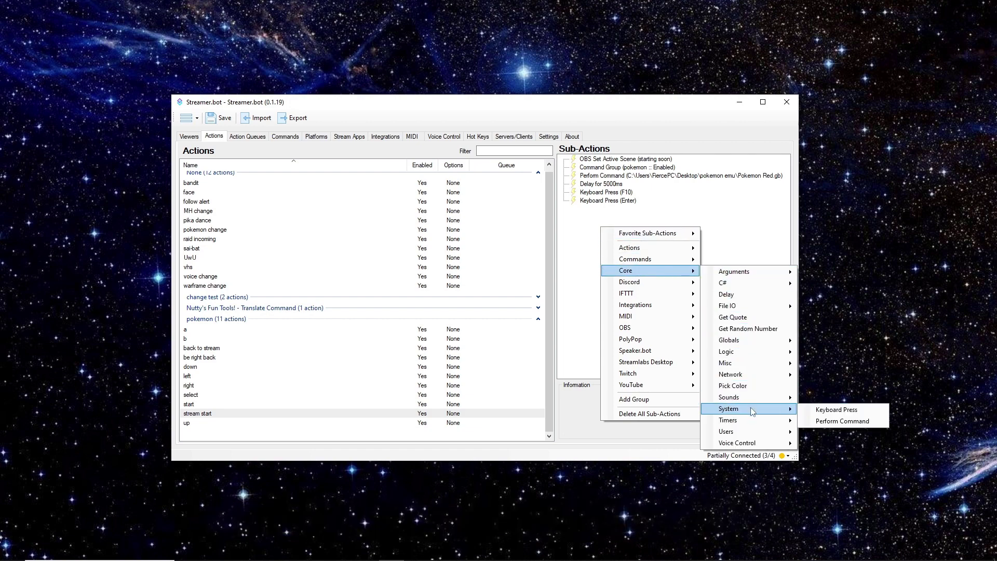
left_click(844, 422)
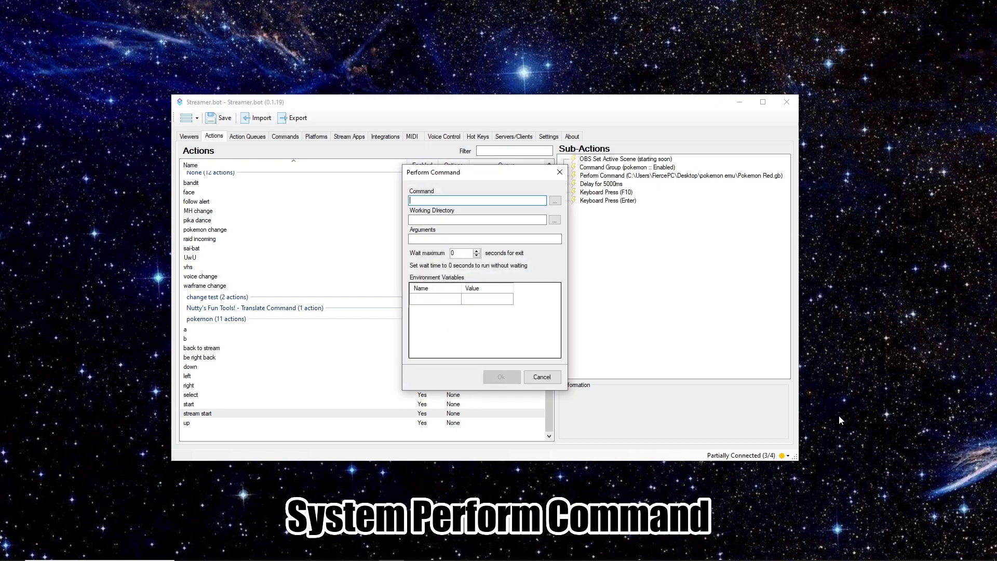
left_click(554, 203)
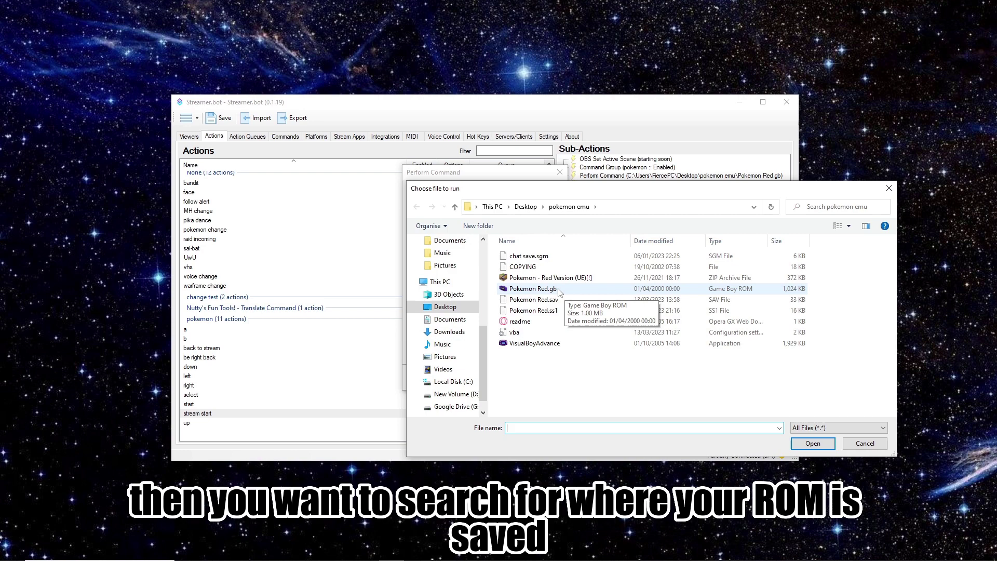
left_click(539, 290)
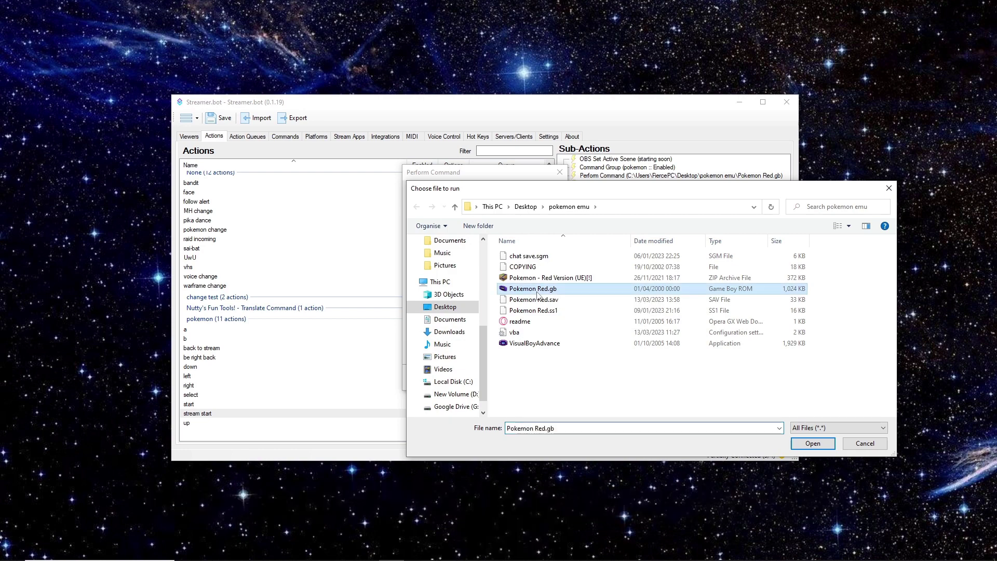
left_click(814, 444)
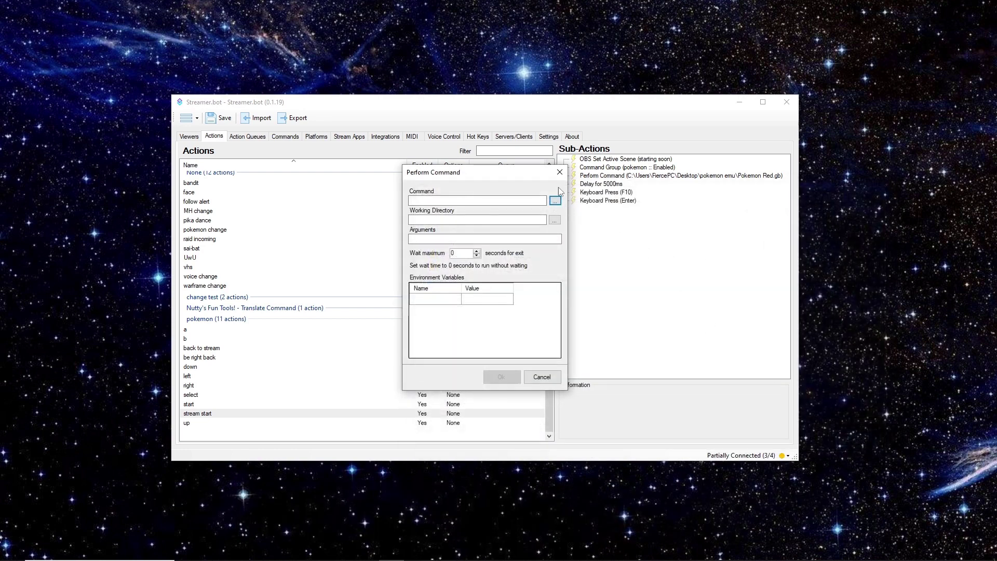
left_click(559, 172)
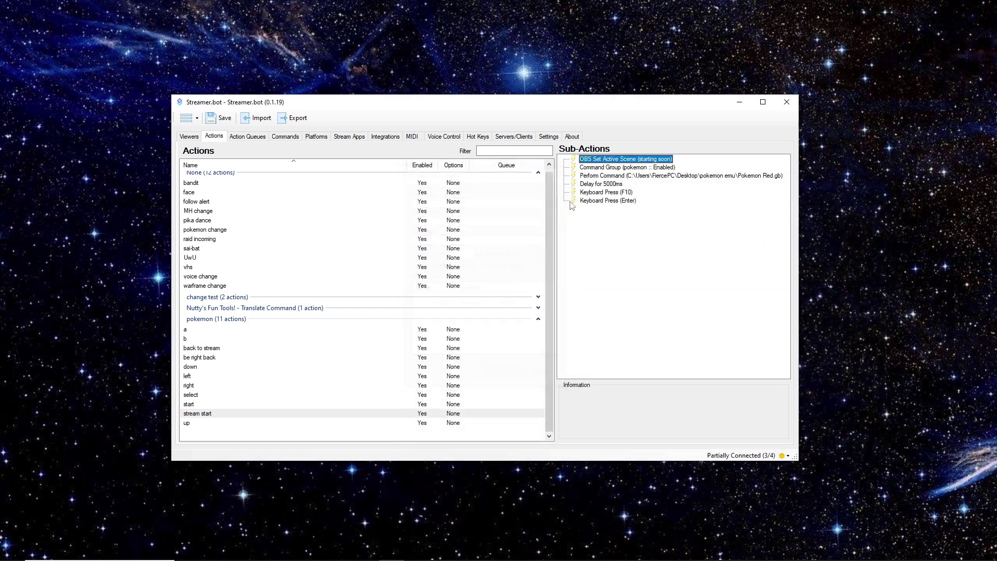
Review the F10 and Enter keyboard sub-actions of stream start and the OBS scene sub-action of be right back
left_click(606, 193)
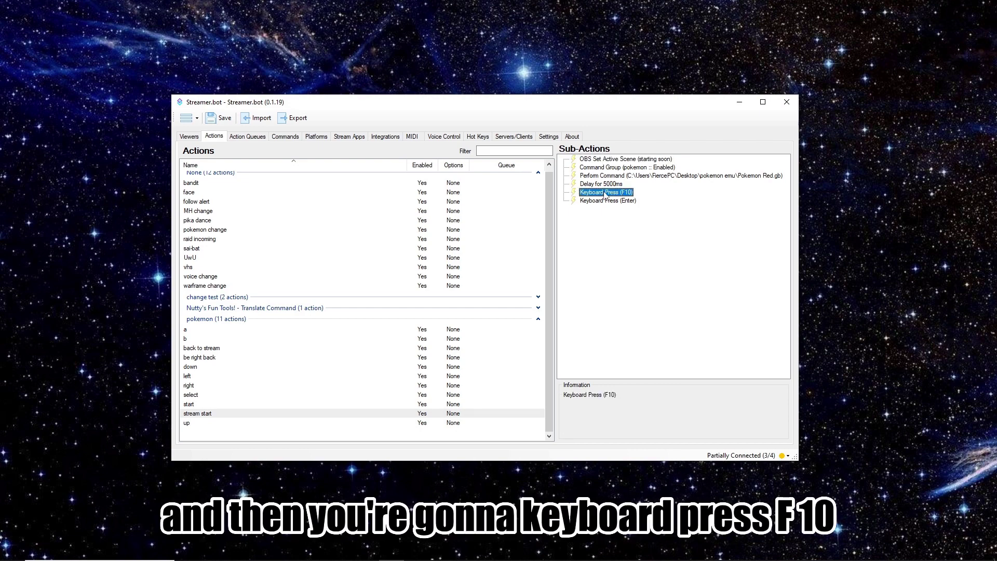
left_click(612, 203)
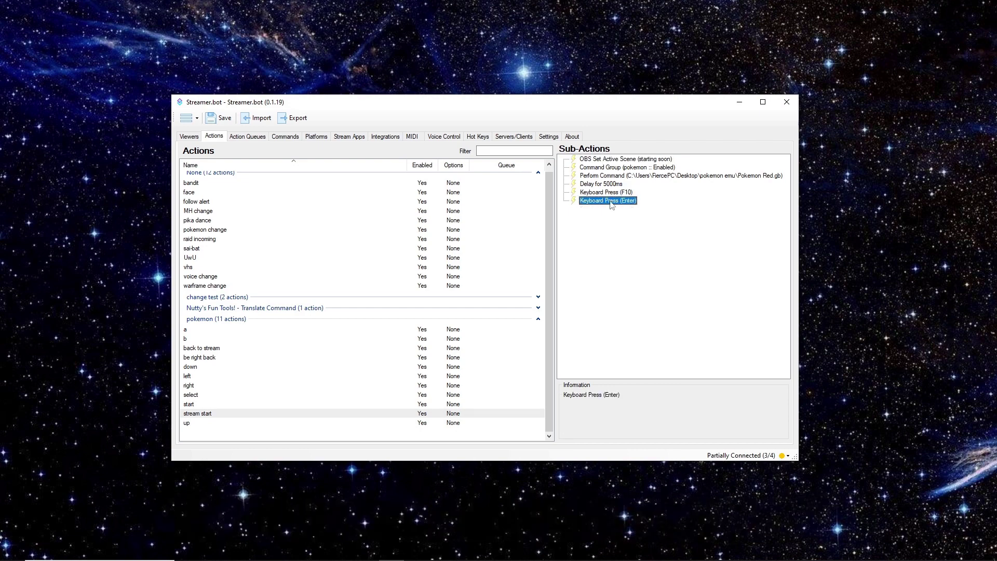
left_click(613, 193)
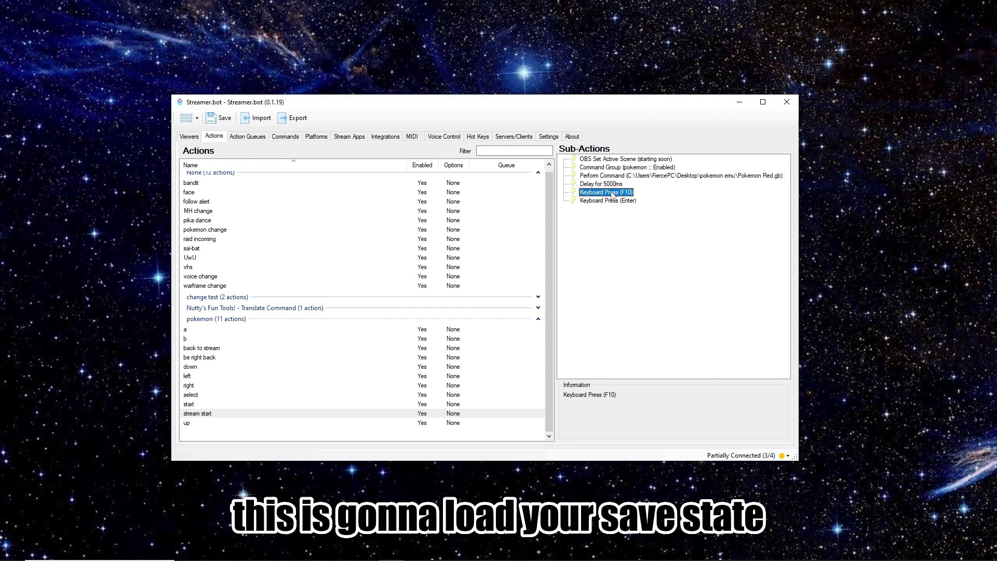
left_click(614, 202)
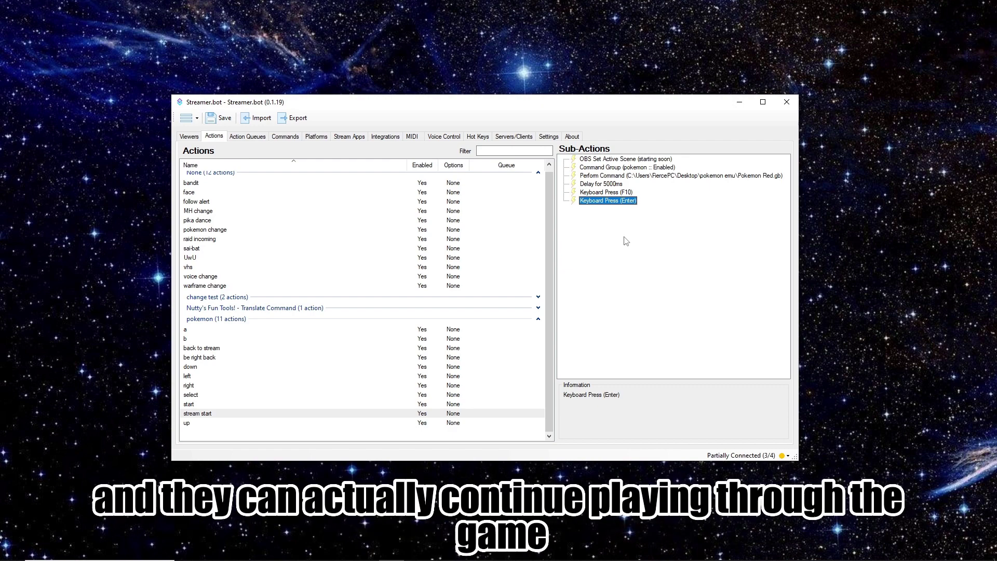
left_click(231, 358)
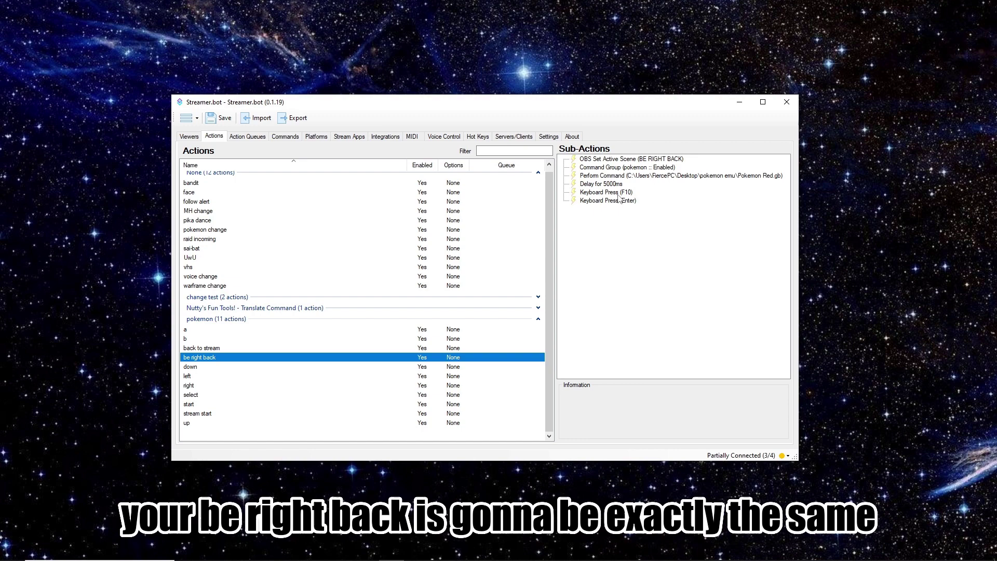
left_click(597, 161)
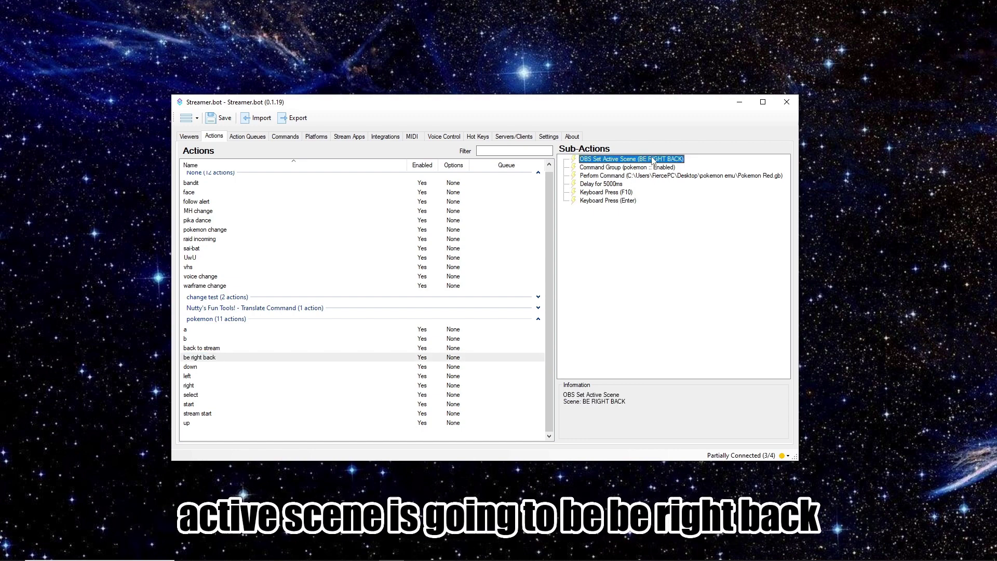
Try adding a Keyboard Press sub-action to the back to stream action, with key F10 and the Shift modifier
left_click(202, 348)
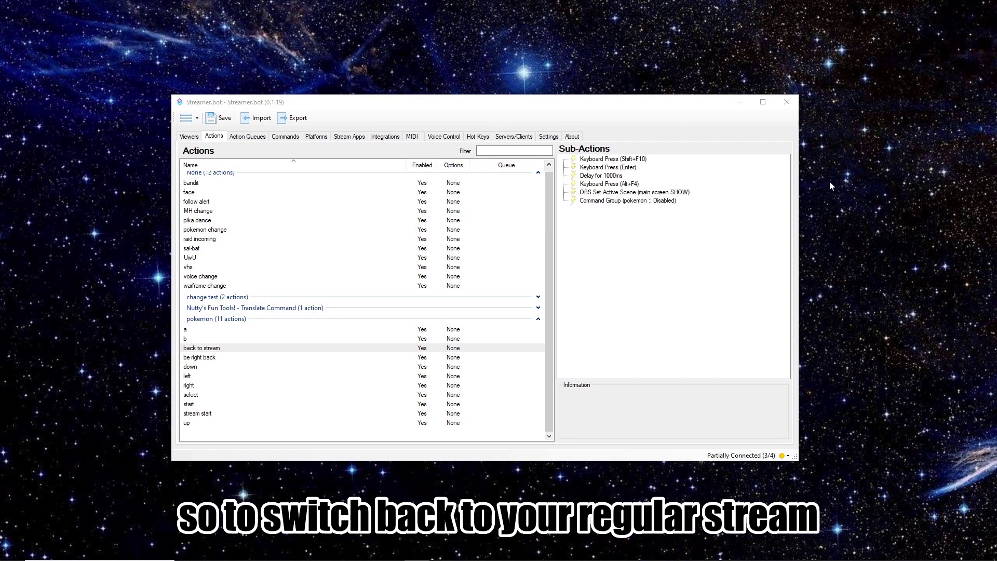
left_click(640, 161)
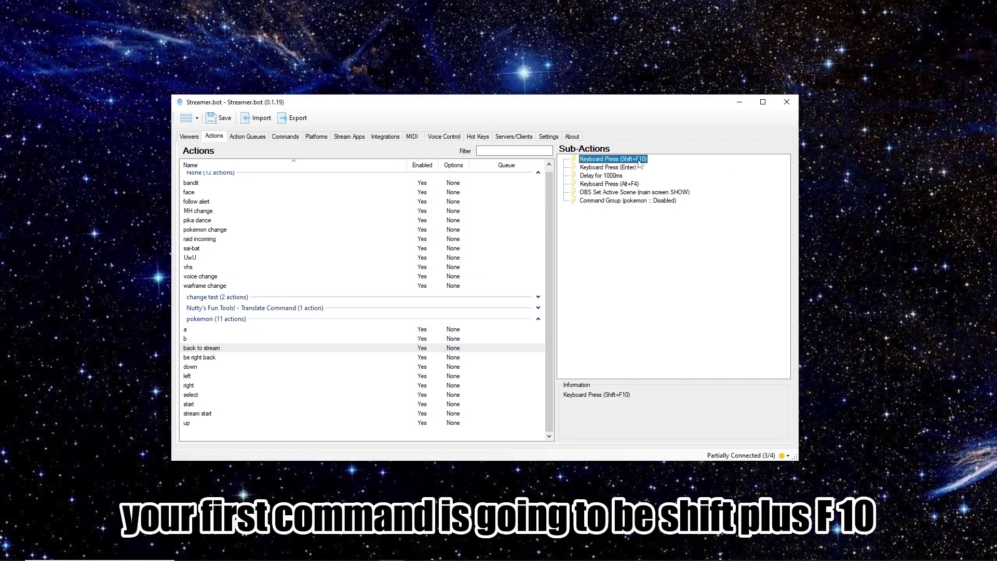
right_click(623, 220)
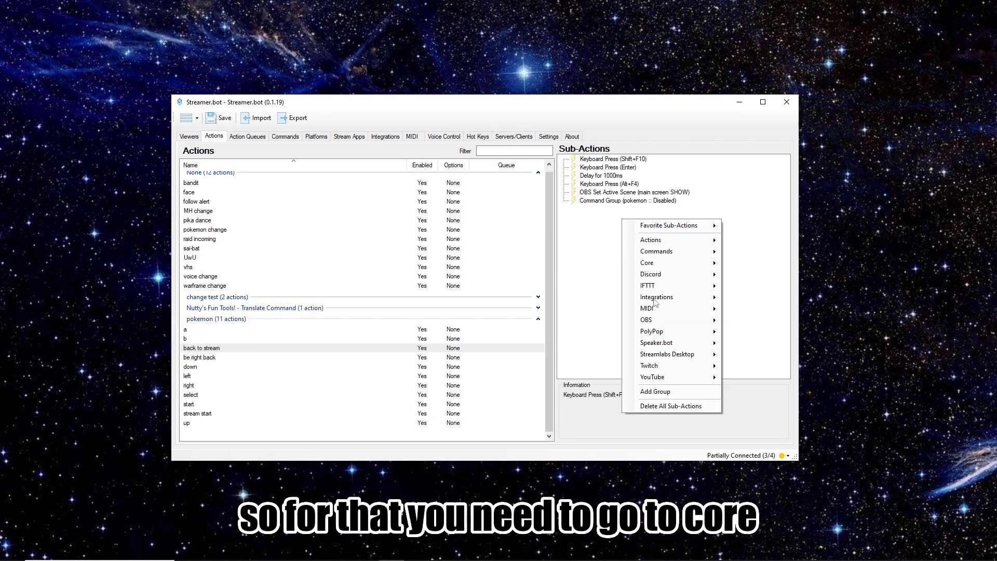
mouse_move(675, 260)
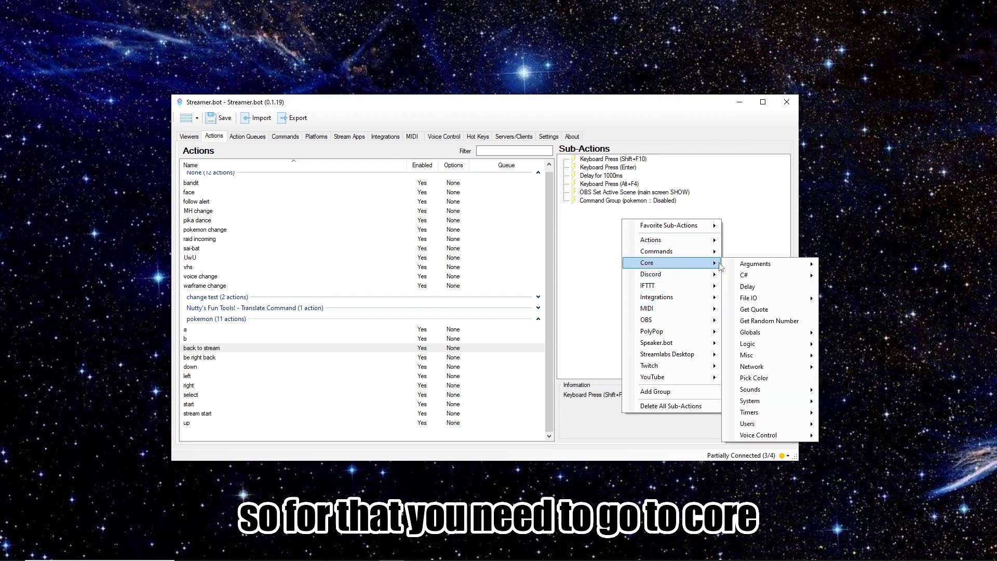
mouse_move(774, 402)
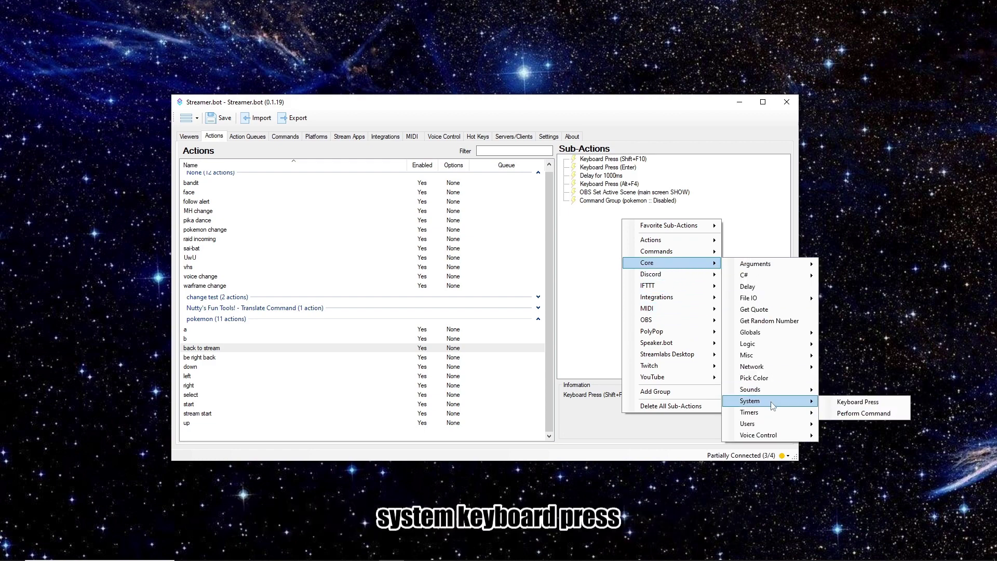
left_click(857, 402)
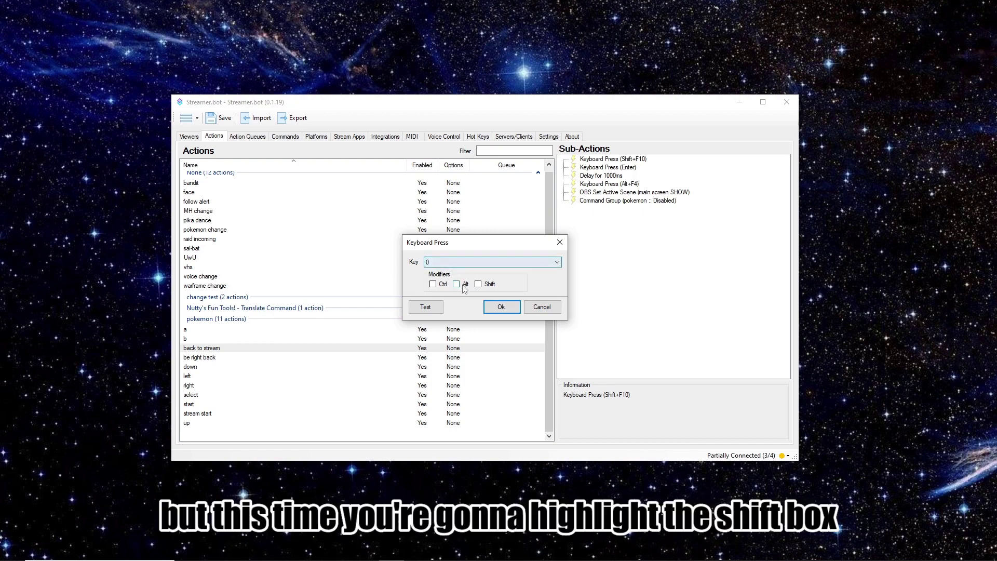
left_click(479, 284)
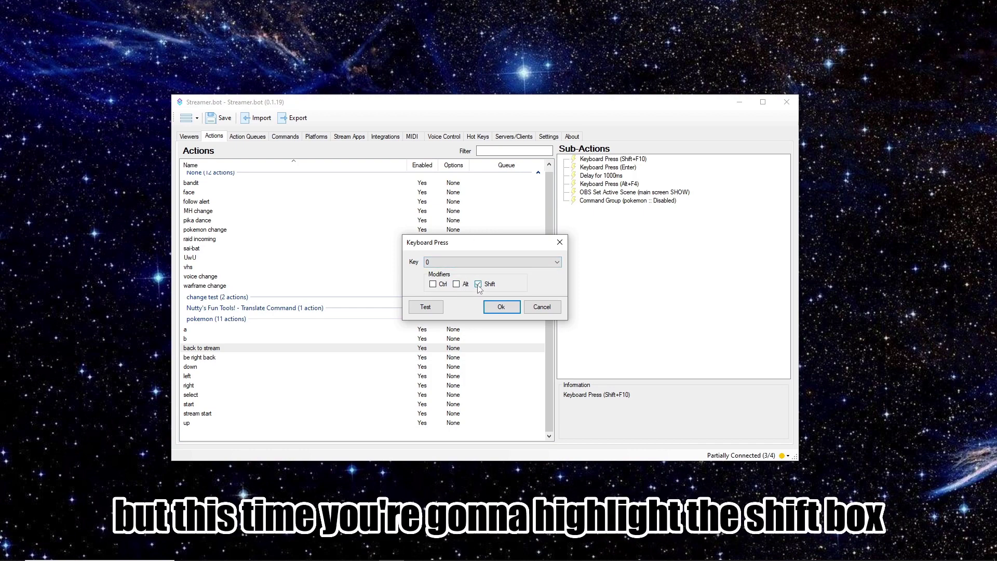
left_click(485, 261)
scroll(474, 458, "down", 8)
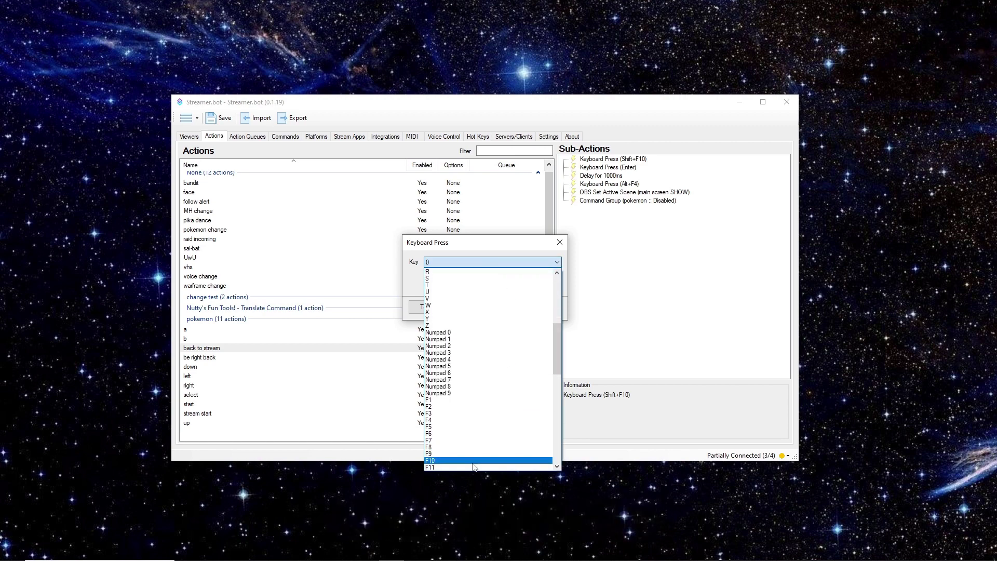
left_click(473, 460)
left_click(527, 308)
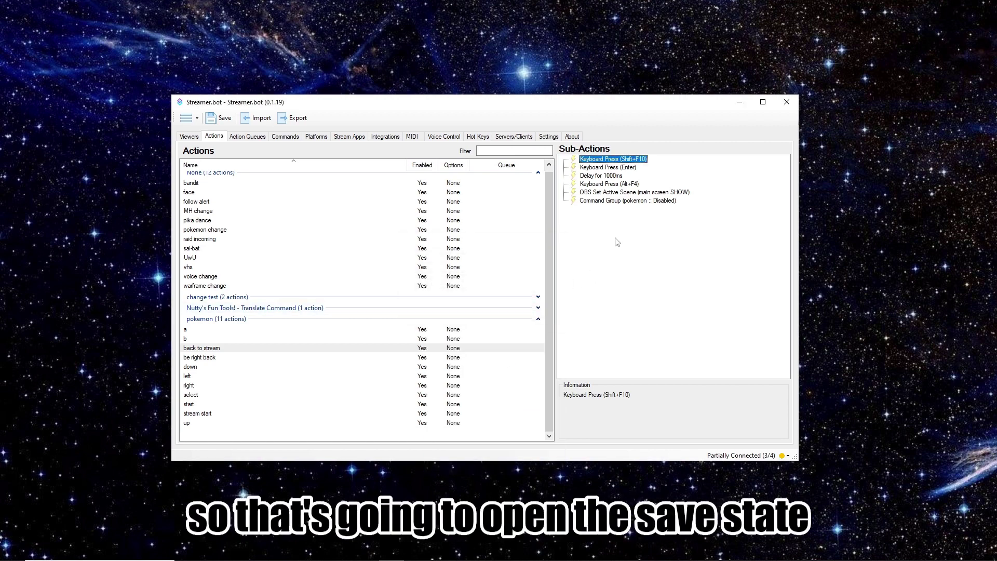
Review the remaining back to stream sub-actions, from the Enter keyboard press through the pokemon command group state
left_click(617, 168)
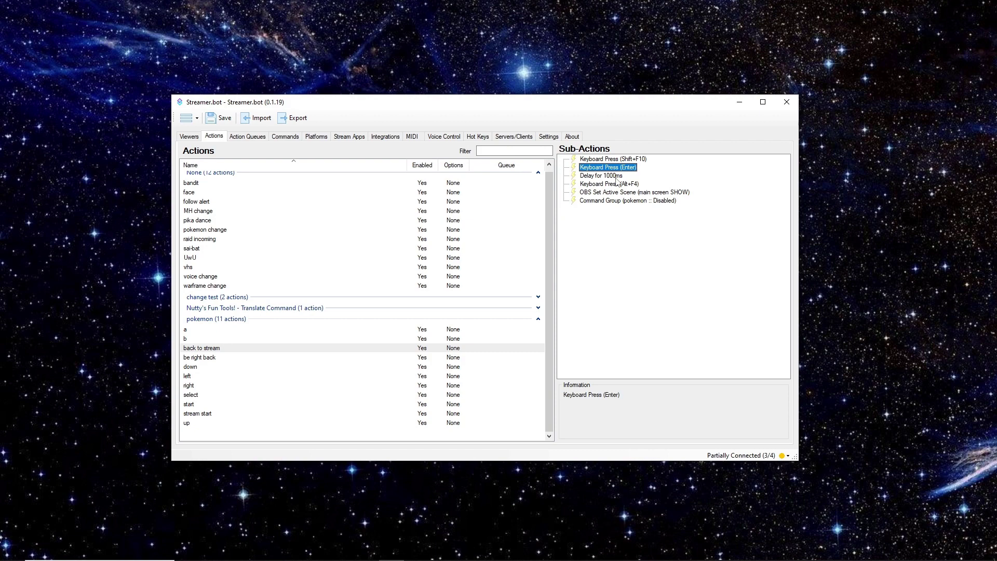
left_click(617, 177)
left_click(618, 185)
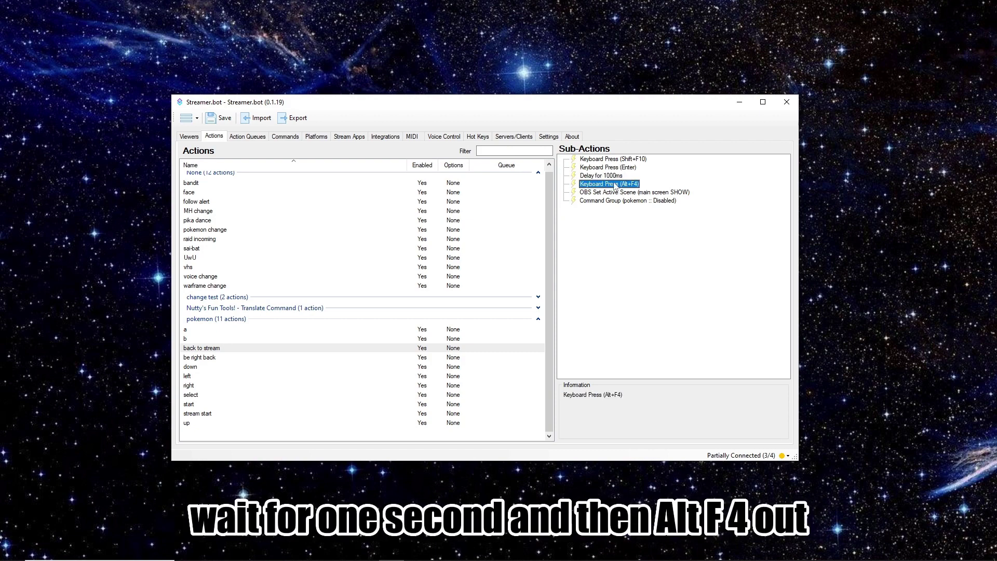
left_click(616, 194)
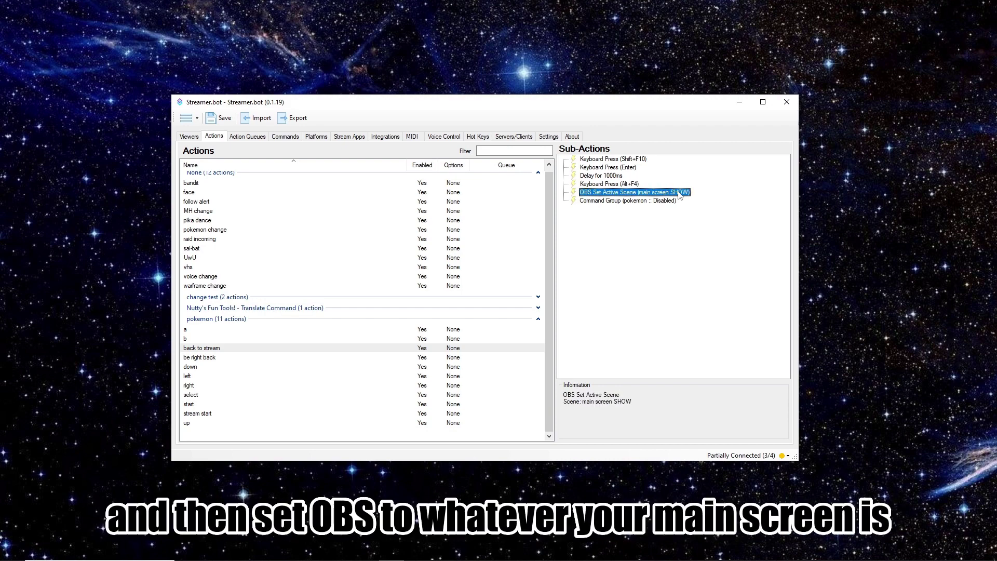
left_click(598, 202)
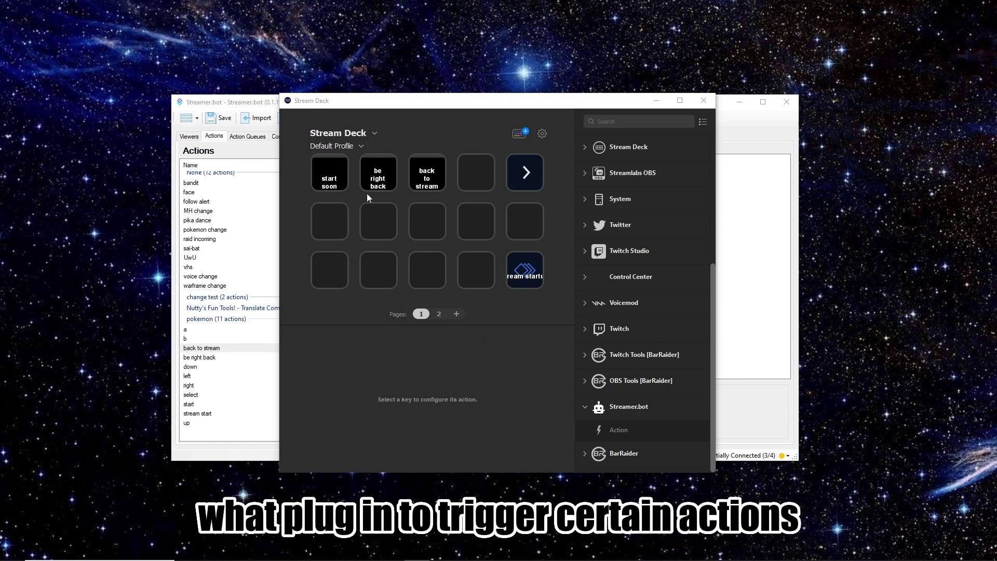
In Stream Deck, check the Streamer.bot actions assigned to the start soon, be right back and back to stream keys
left_click(330, 176)
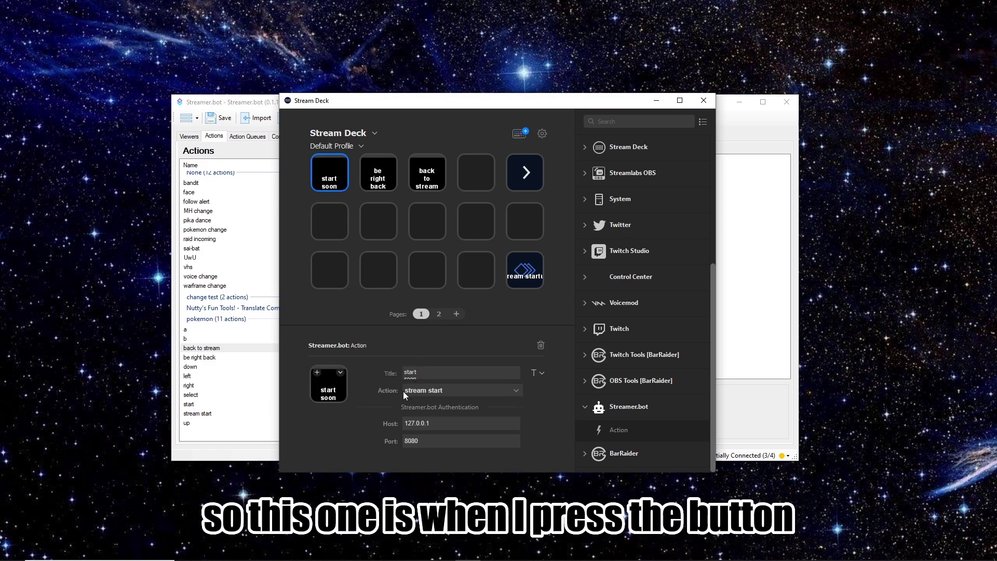
left_click(380, 187)
left_click(435, 188)
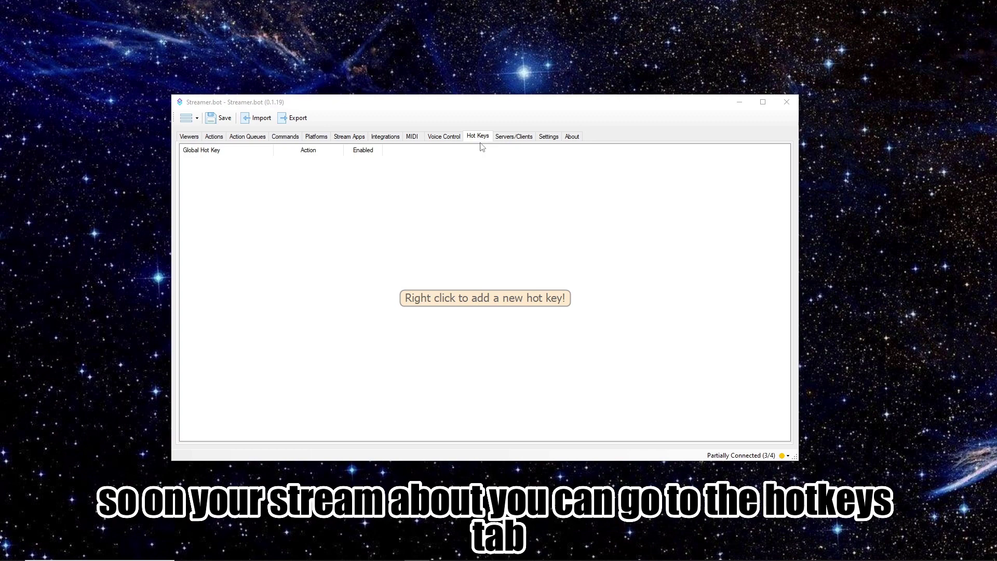
In Streamer.bot, add an enabled global hot key Ctrl+1 that triggers the stream start action
left_click(482, 139)
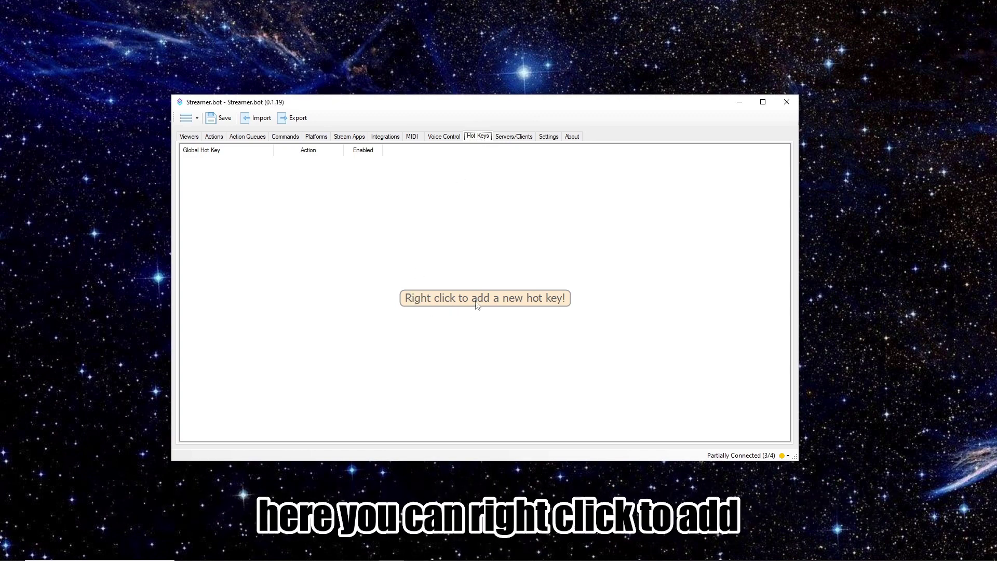
right_click(473, 254)
left_click(497, 261)
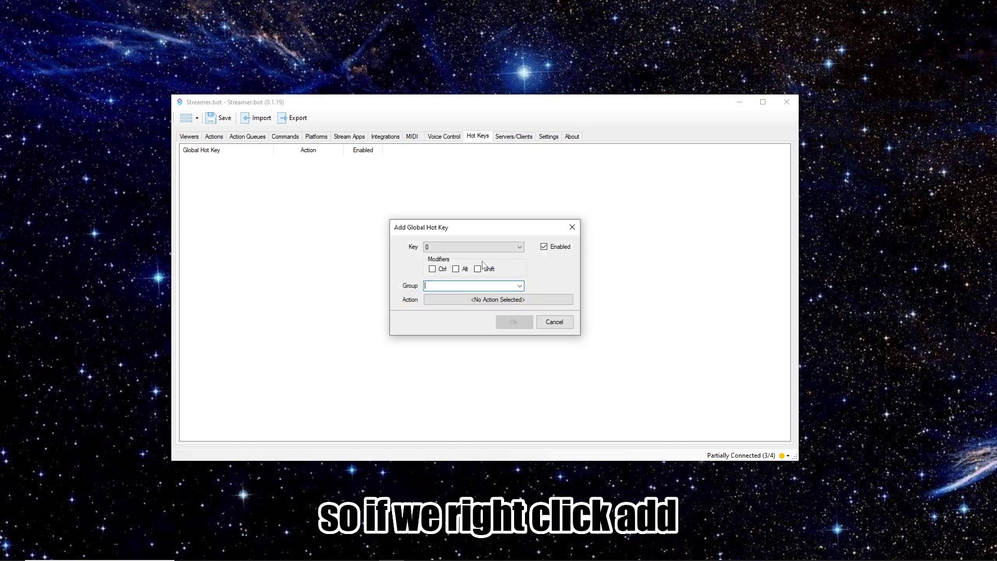
left_click(473, 252)
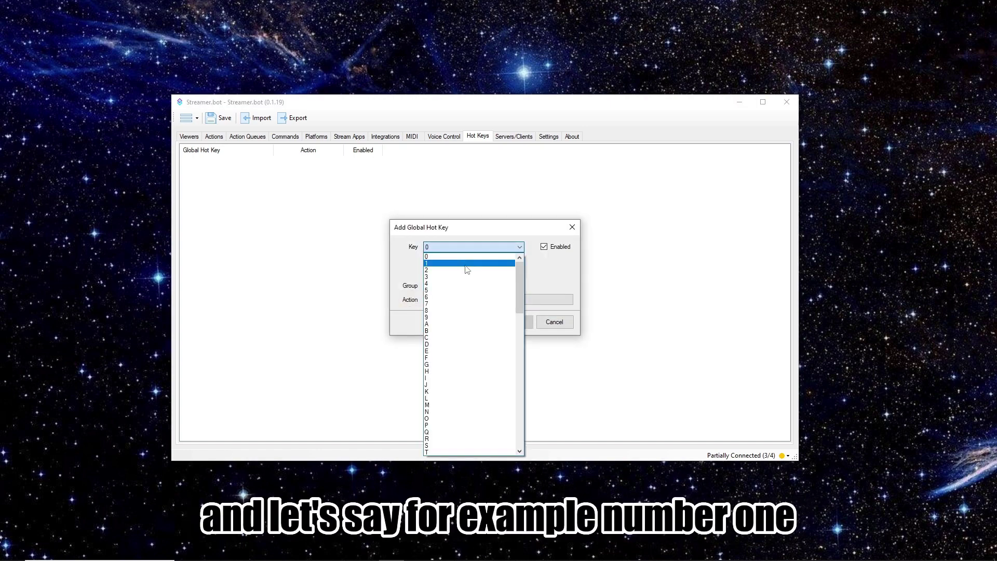
left_click(467, 264)
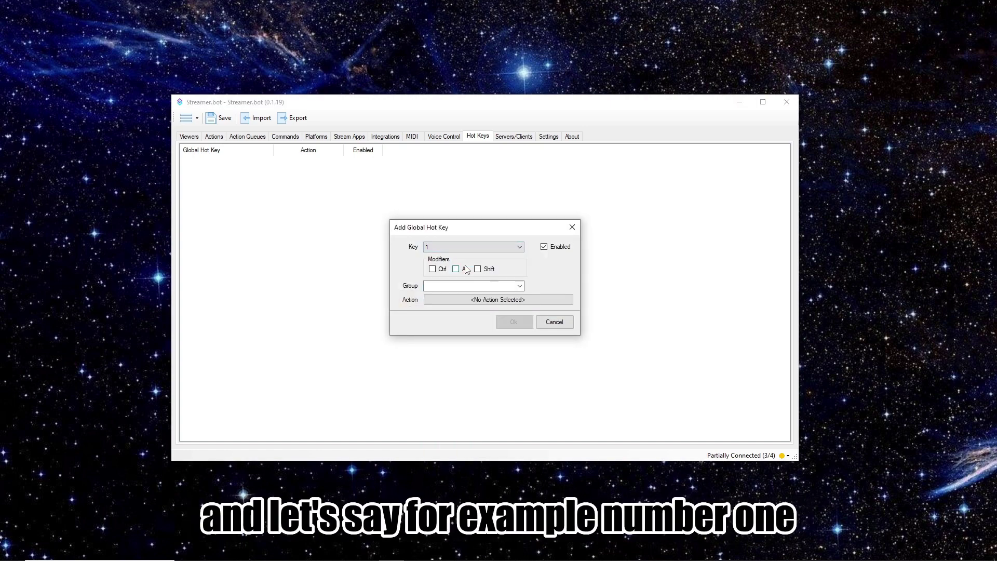
left_click(433, 271)
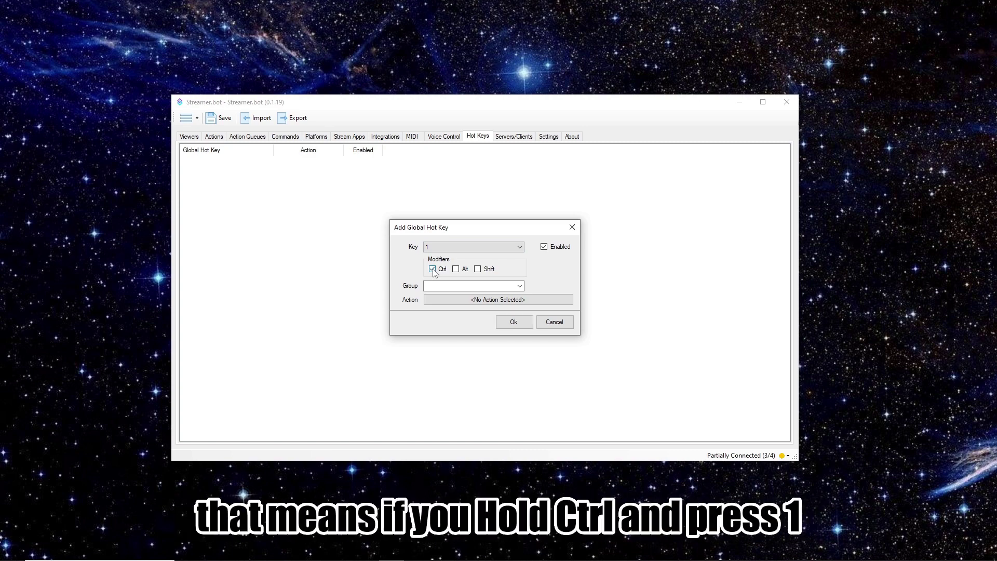
left_click(468, 301)
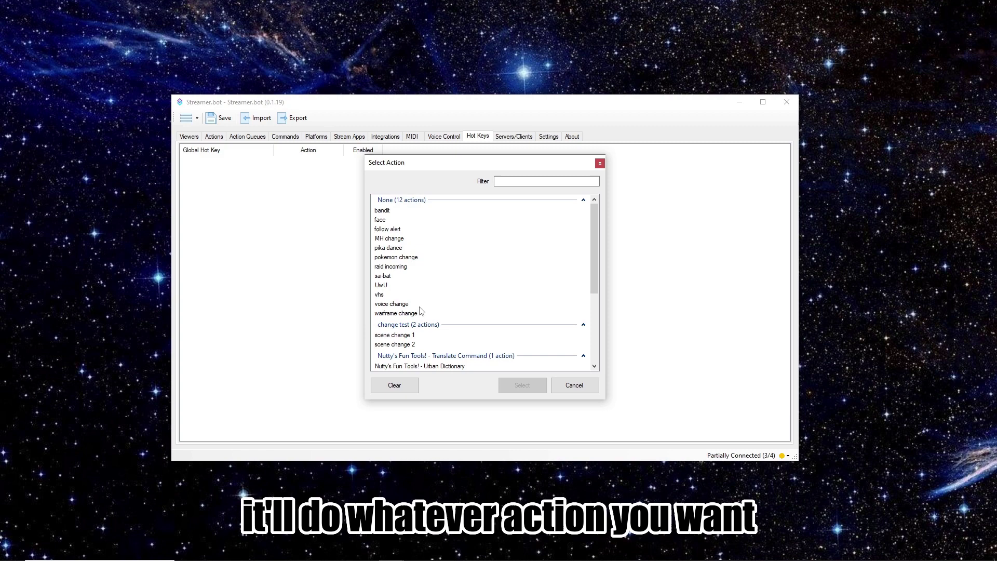
scroll(421, 311, "down", 4)
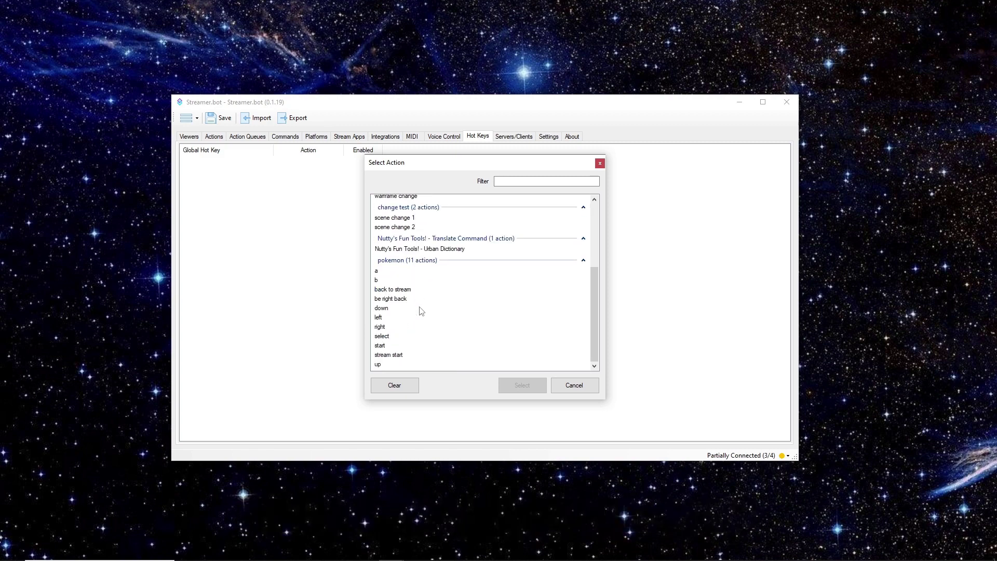
left_click(405, 357)
left_click(523, 390)
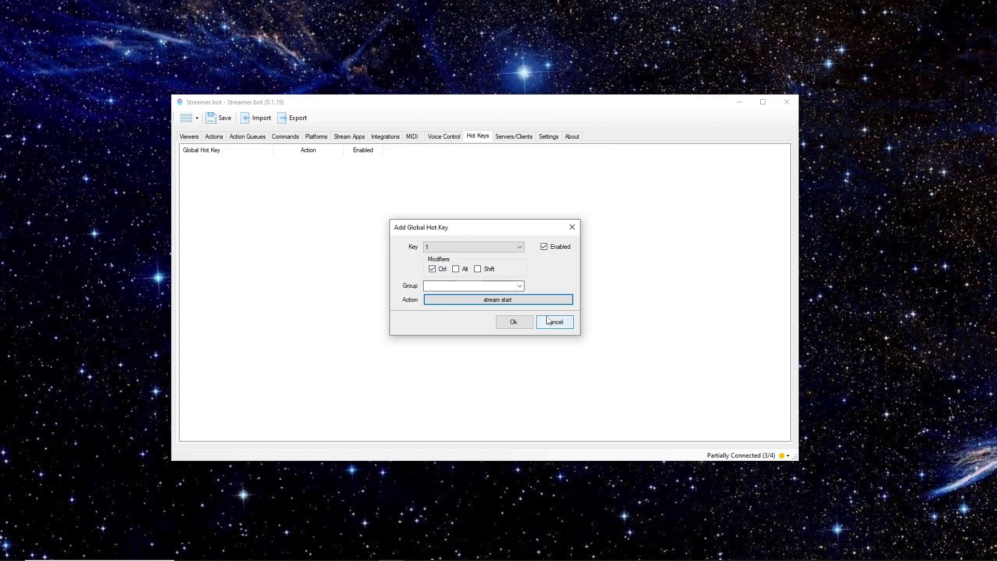
left_click(511, 322)
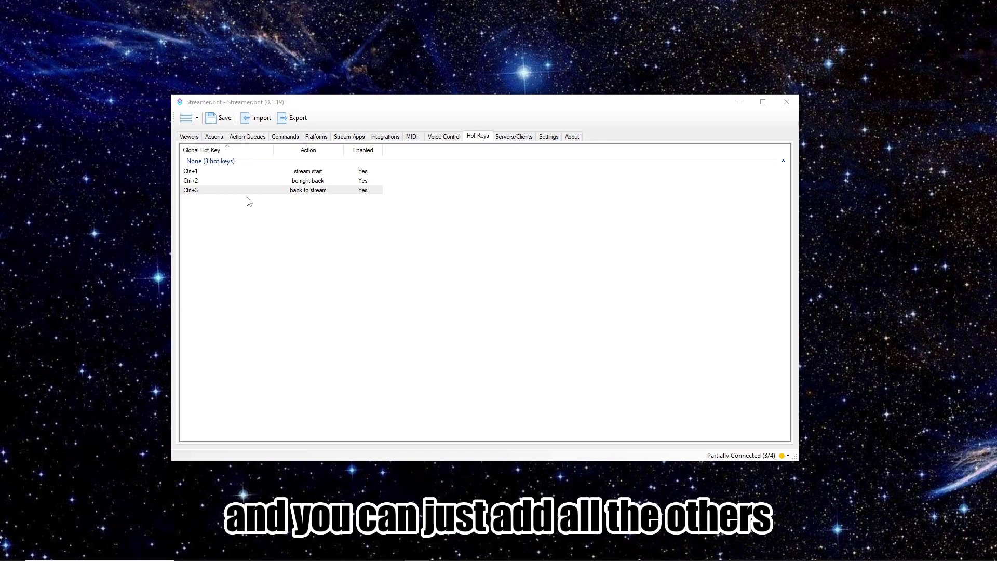